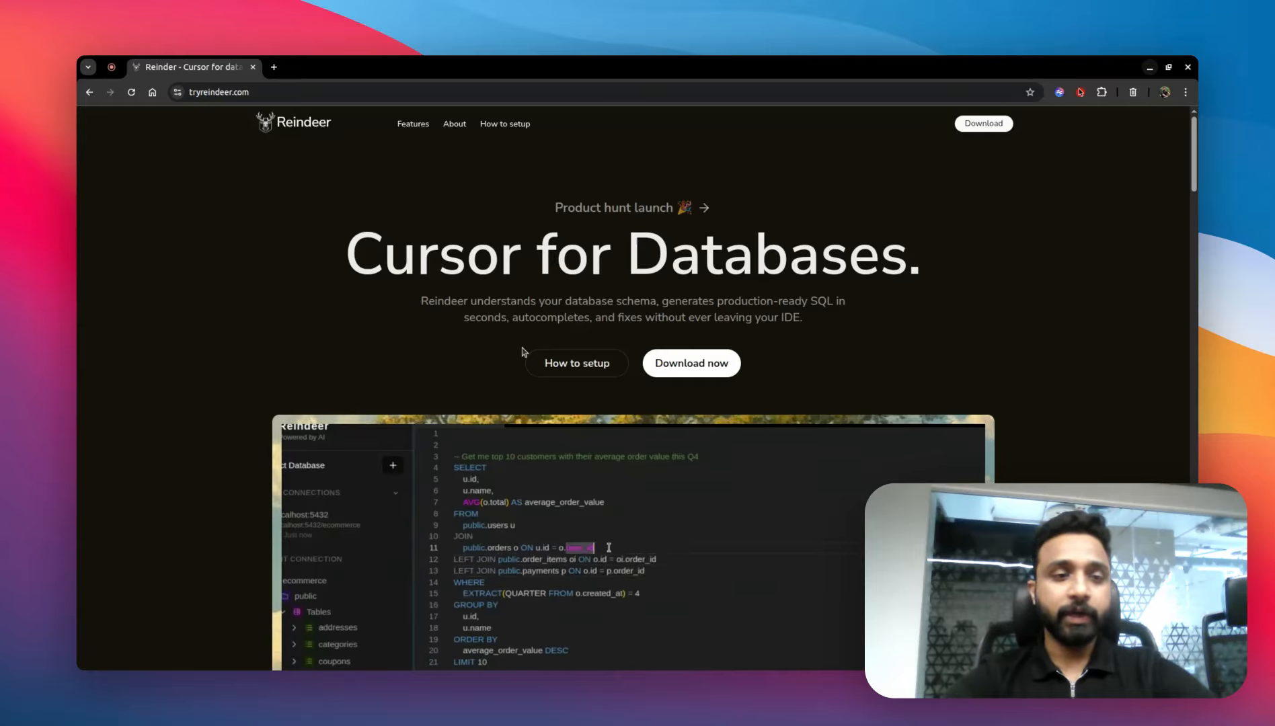
# Step: Open the Reindeer download page from the website
pyautogui.click(213, 91)
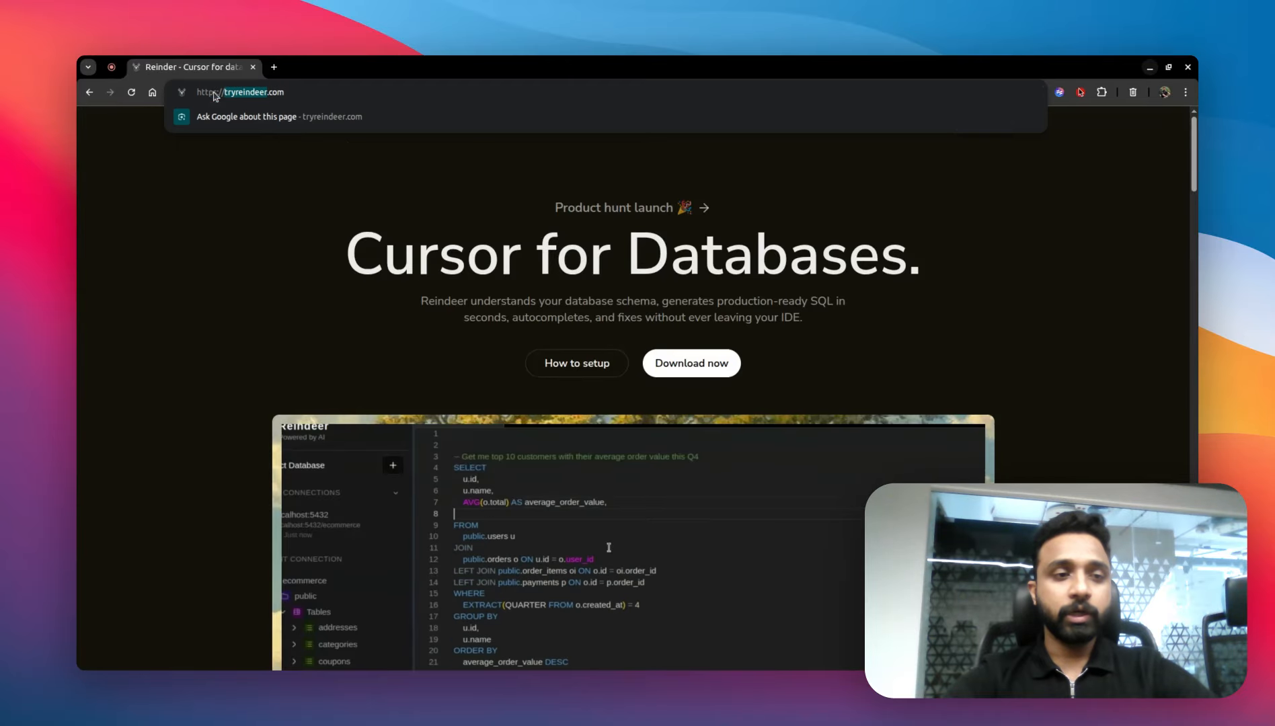
pyautogui.click(292, 237)
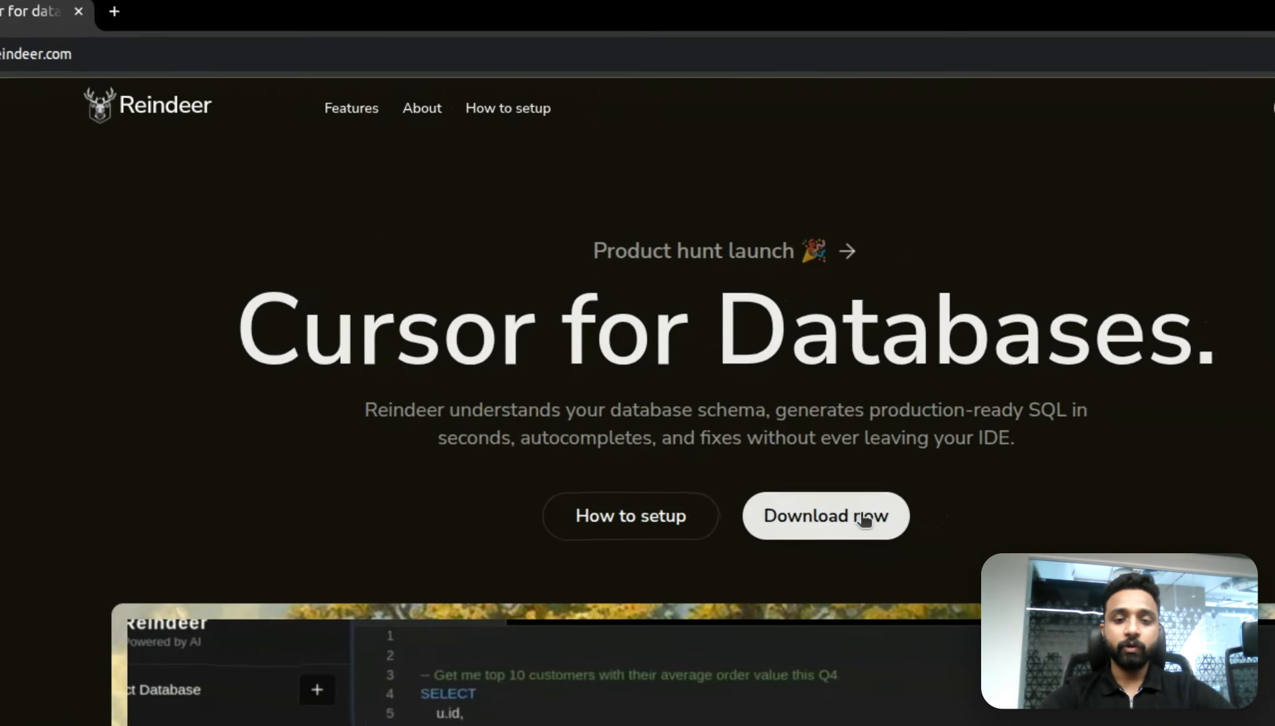
pyautogui.click(926, 523)
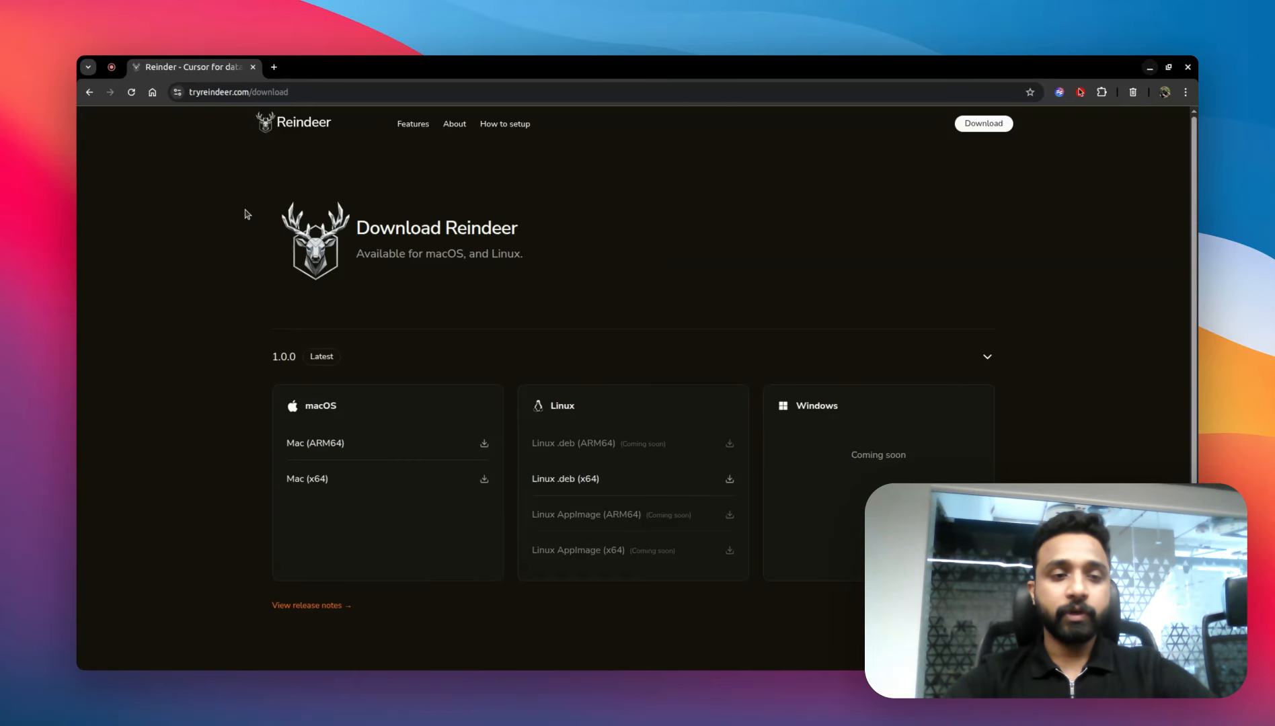
# Step: Sign in to the Reindeer desktop app with Google and reopen the app from the browser
pyautogui.hotkey('alt', 'Tab')
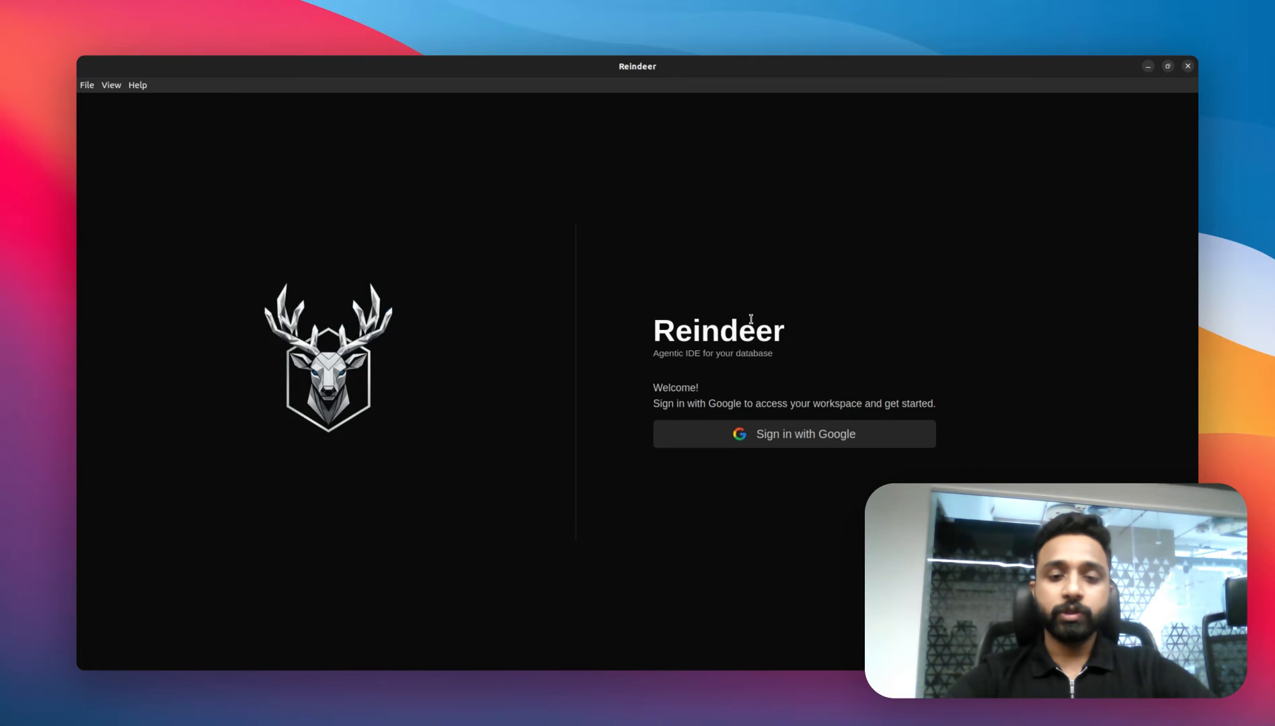
pyautogui.click(792, 435)
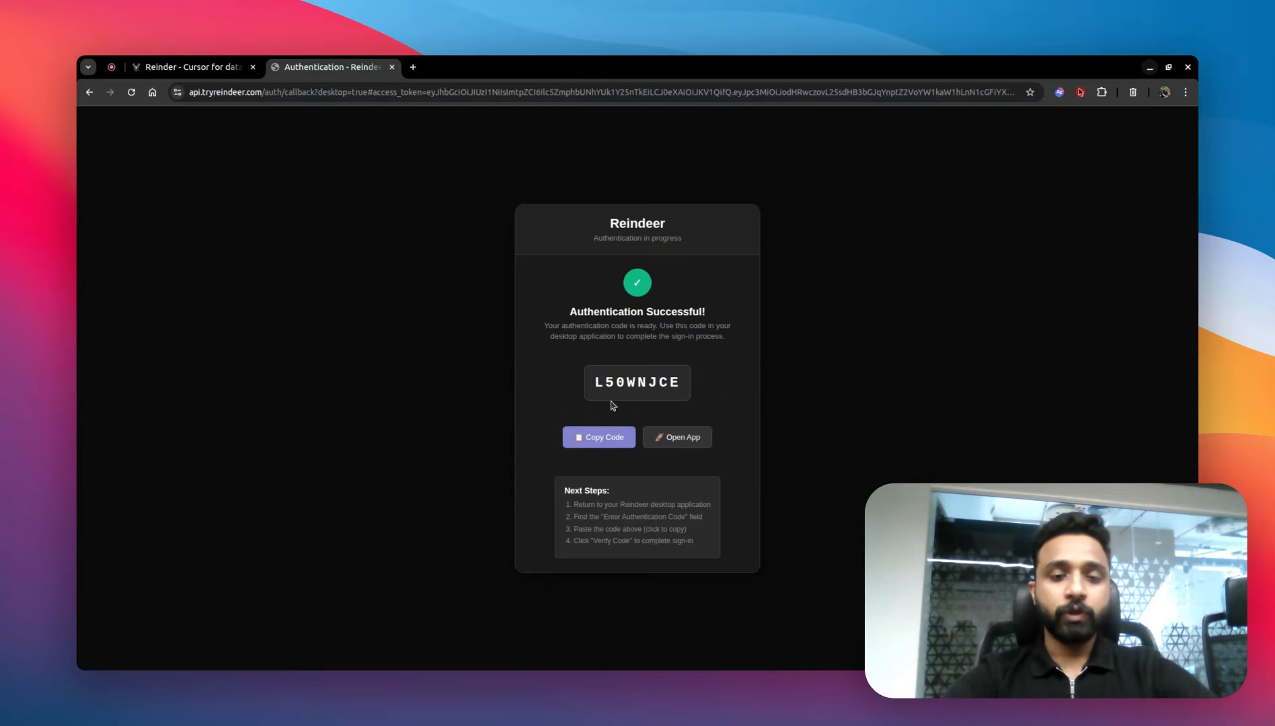
pyautogui.click(681, 438)
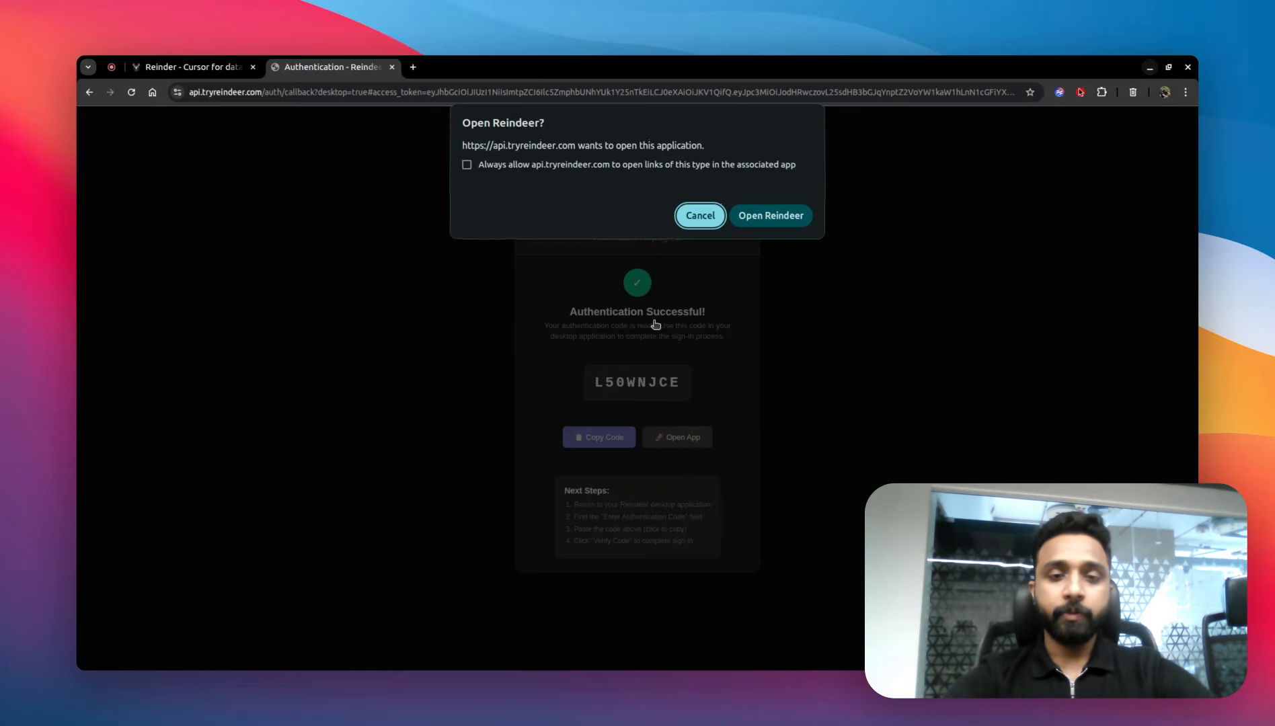
pyautogui.click(767, 216)
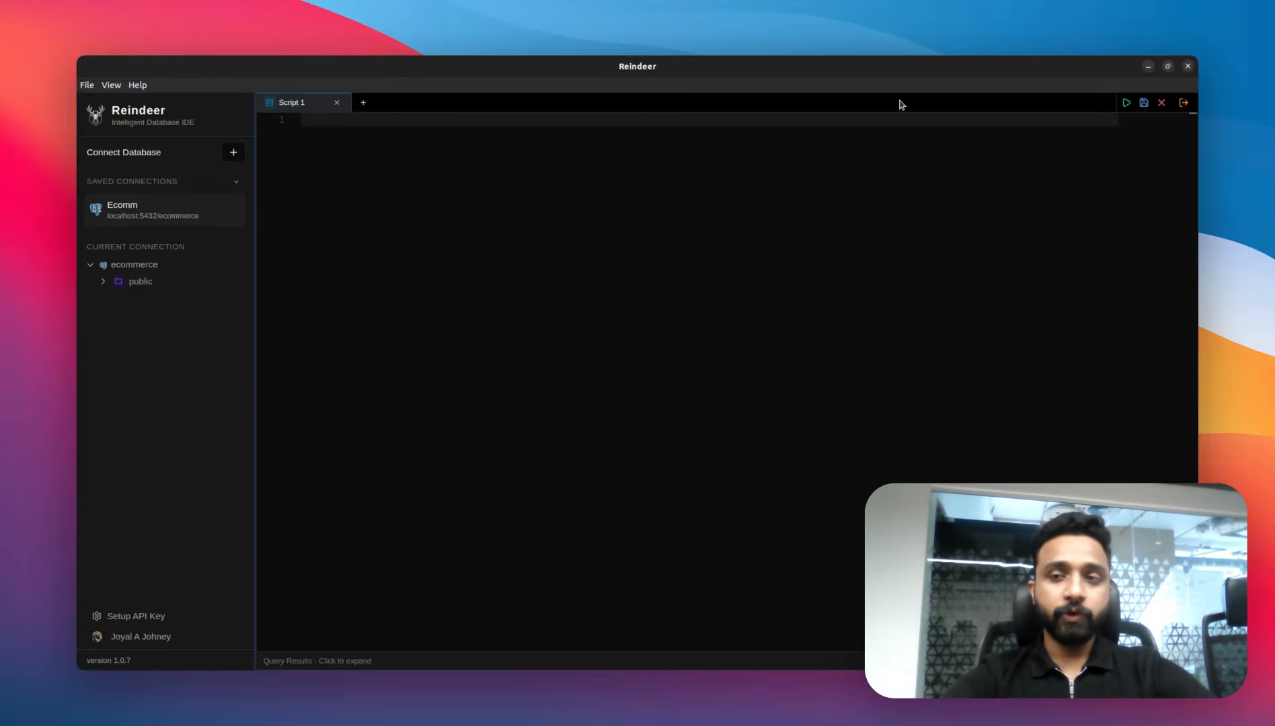
# Step: Open the API key setup and visit the Cerebras cloud API keys page, then return to the app
pyautogui.click(156, 617)
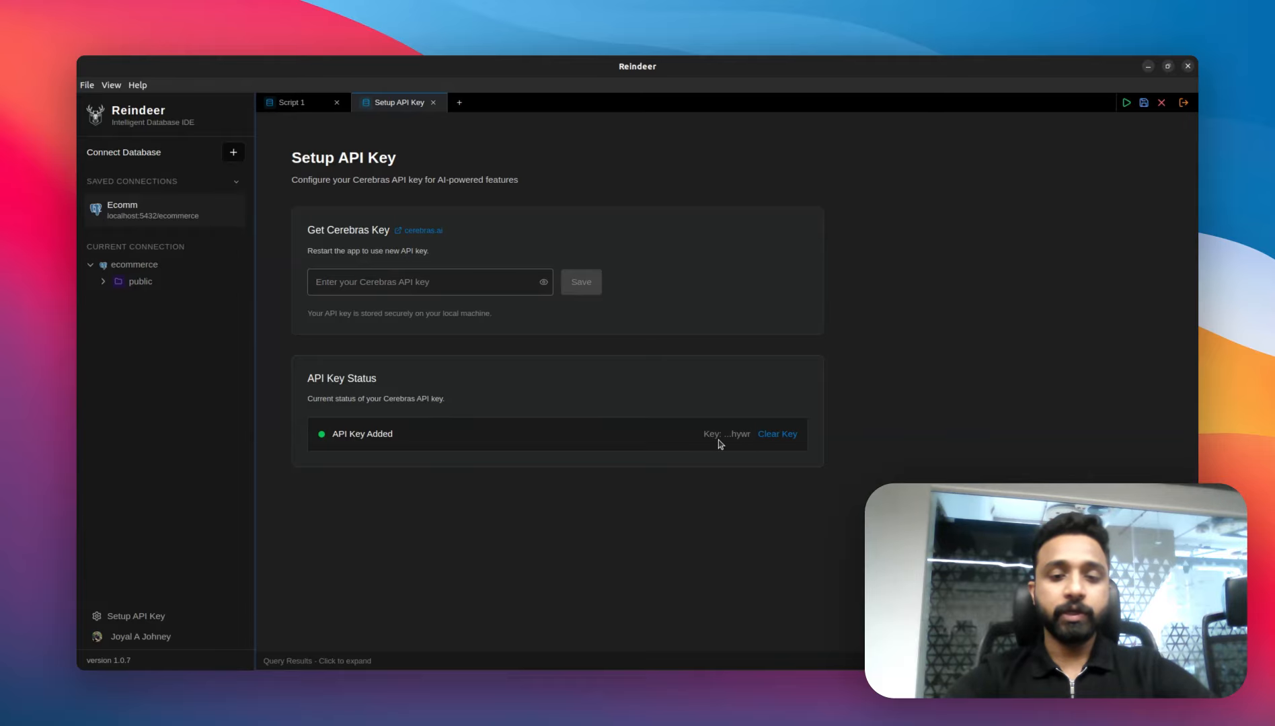
pyautogui.click(428, 232)
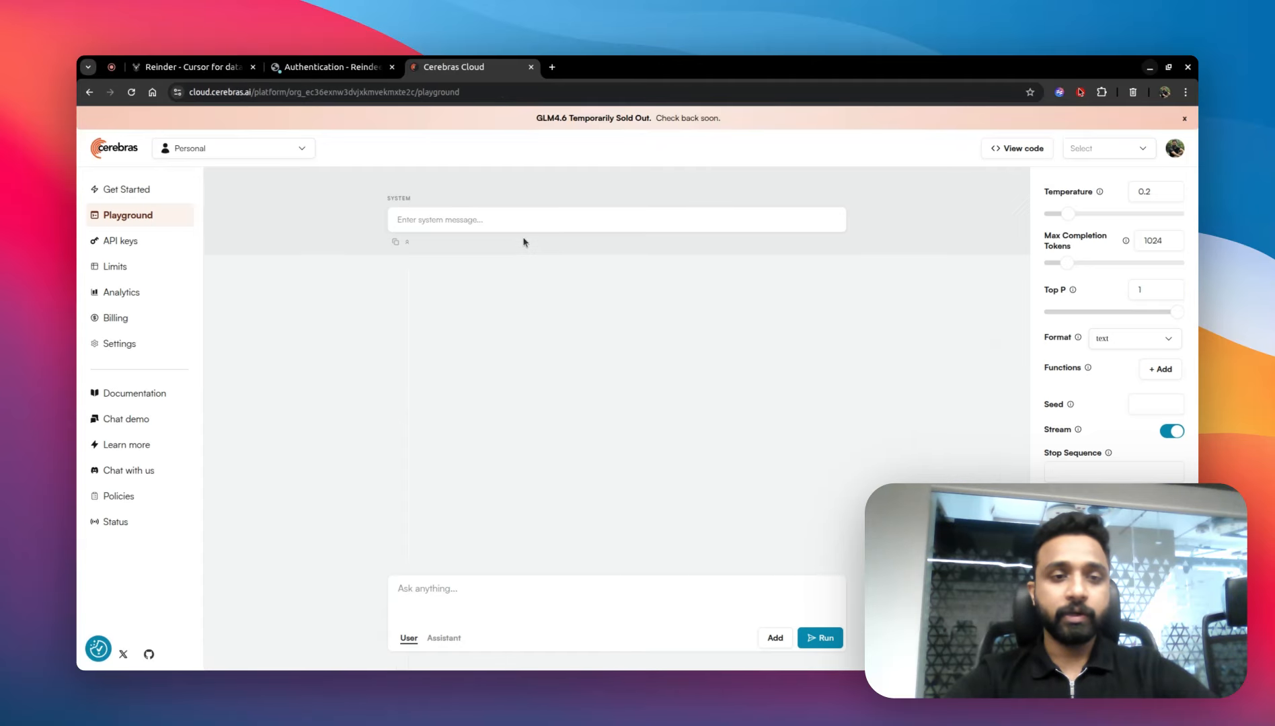
pyautogui.click(172, 243)
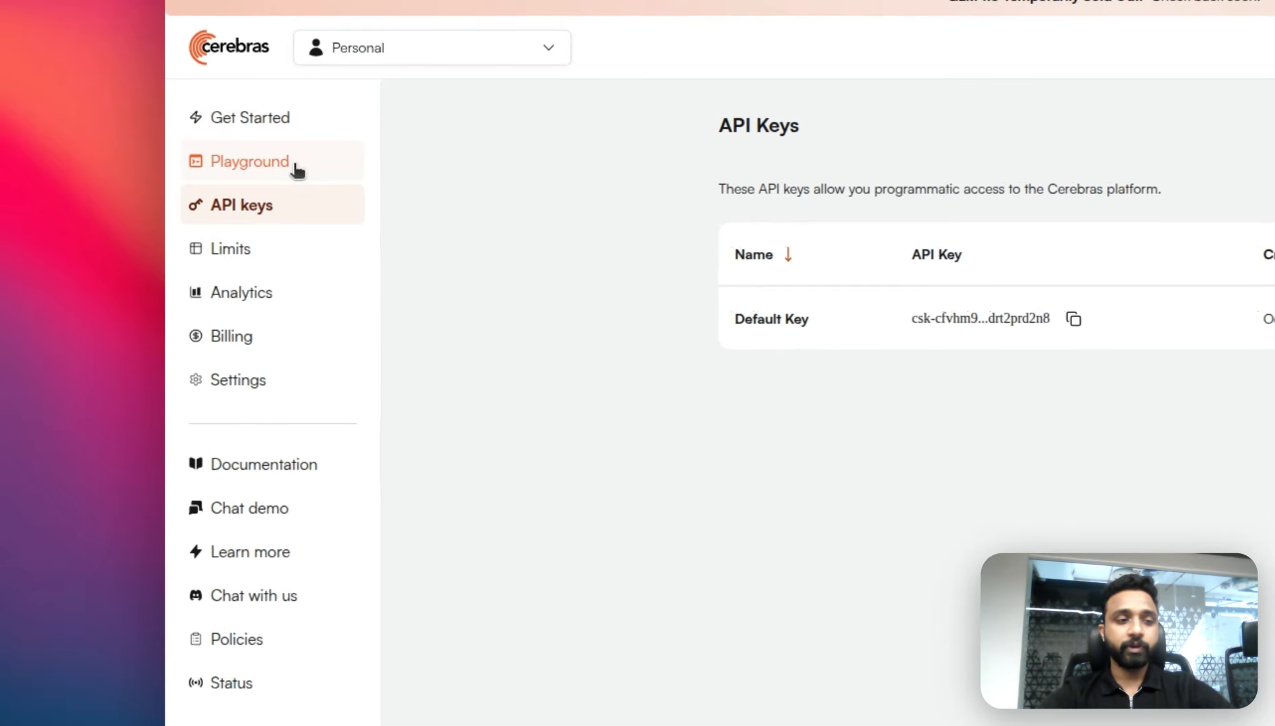
pyautogui.click(295, 168)
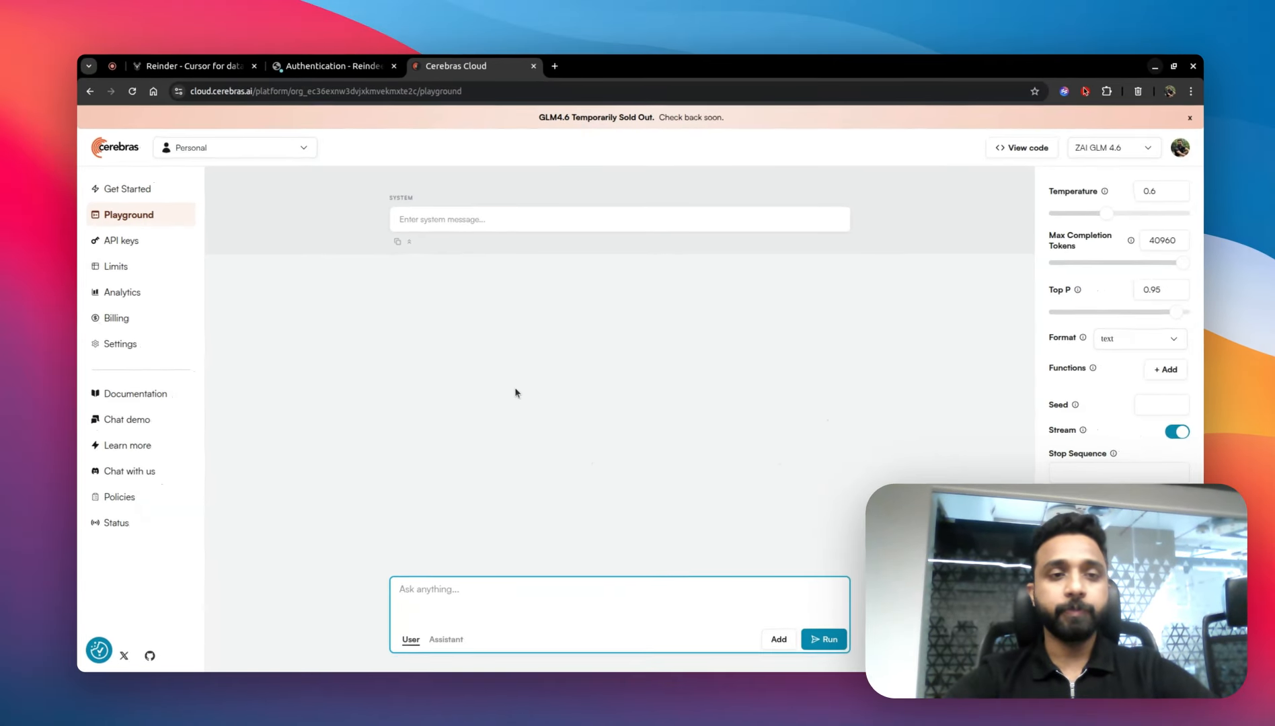
pyautogui.hotkey('alt', 'Tab')
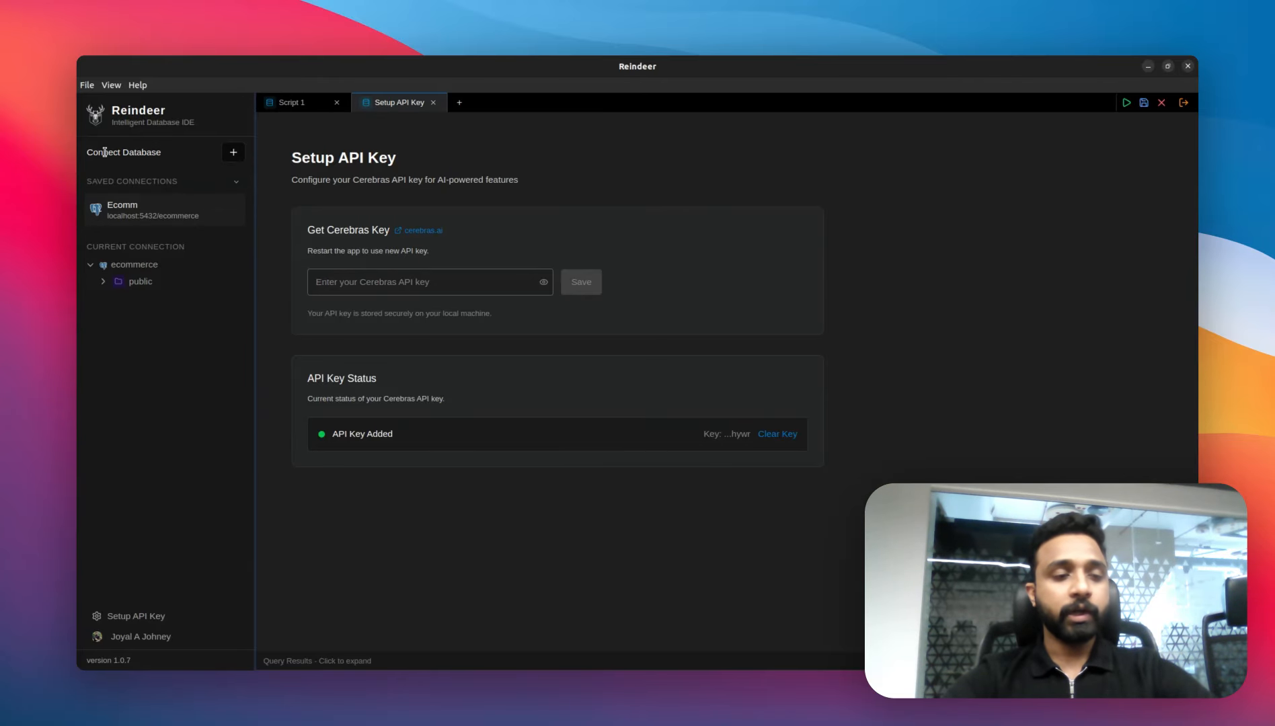
pyautogui.click(233, 152)
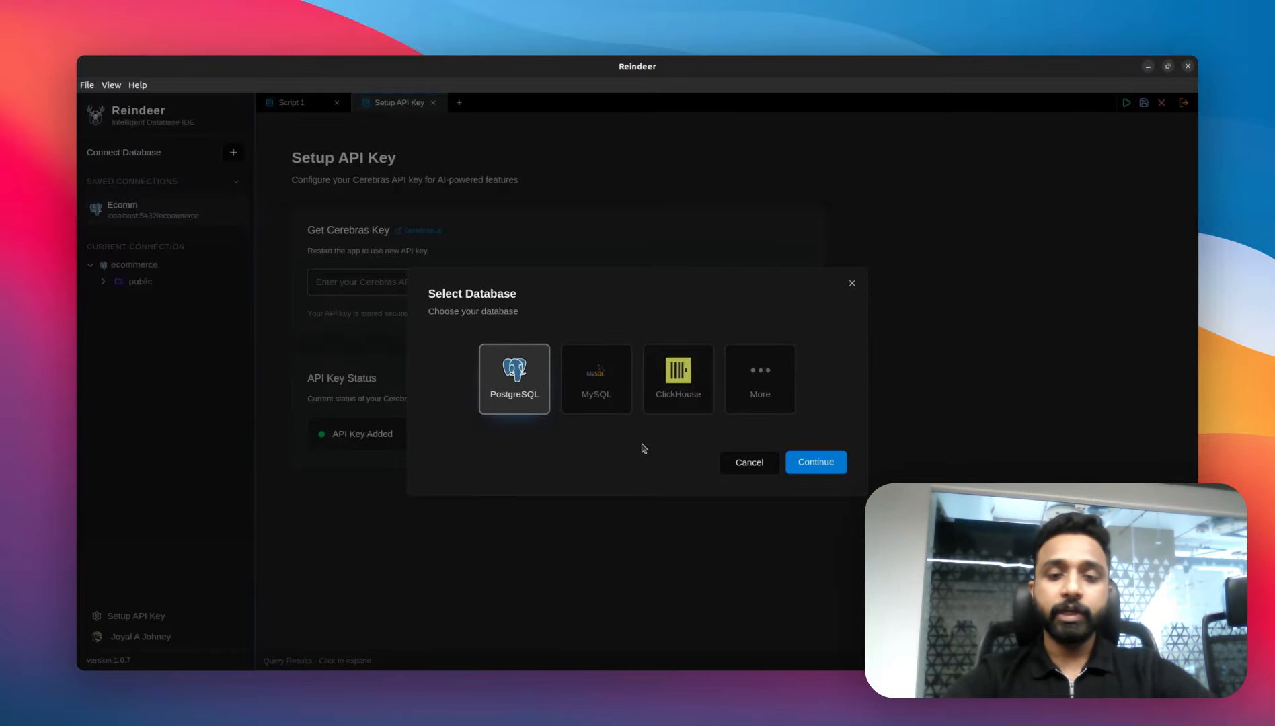
pyautogui.click(815, 464)
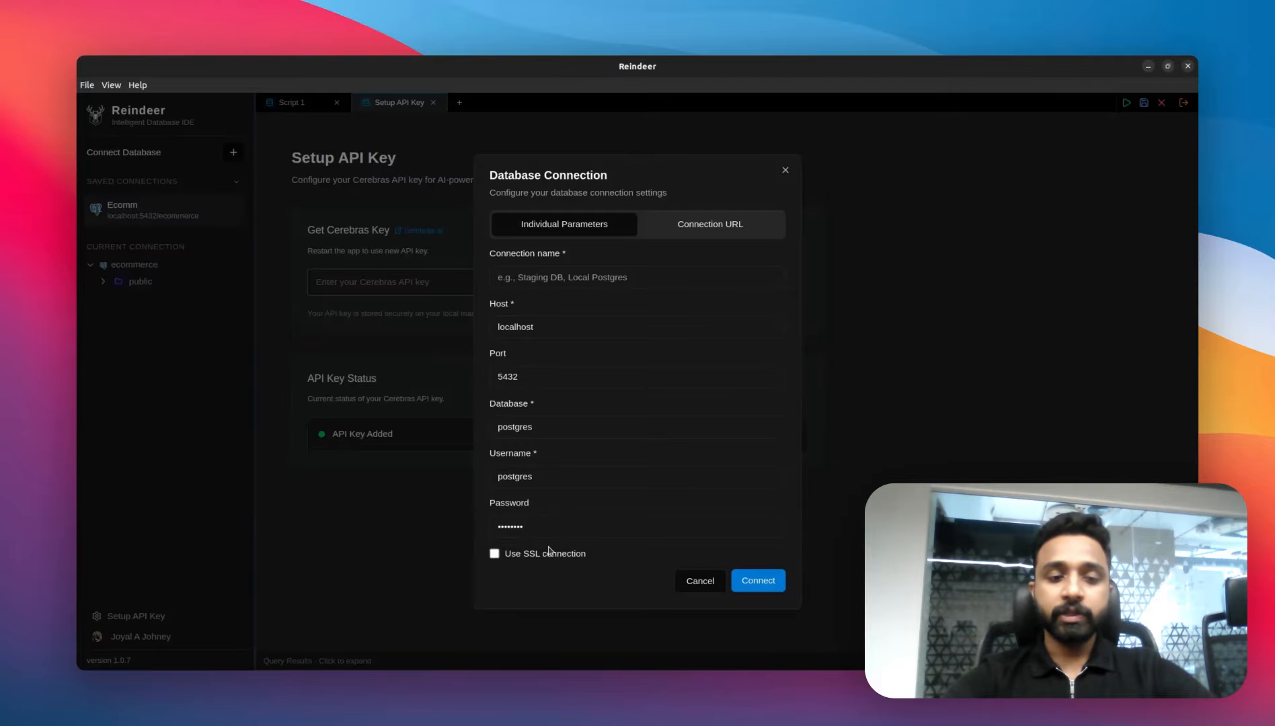
pyautogui.click(562, 270)
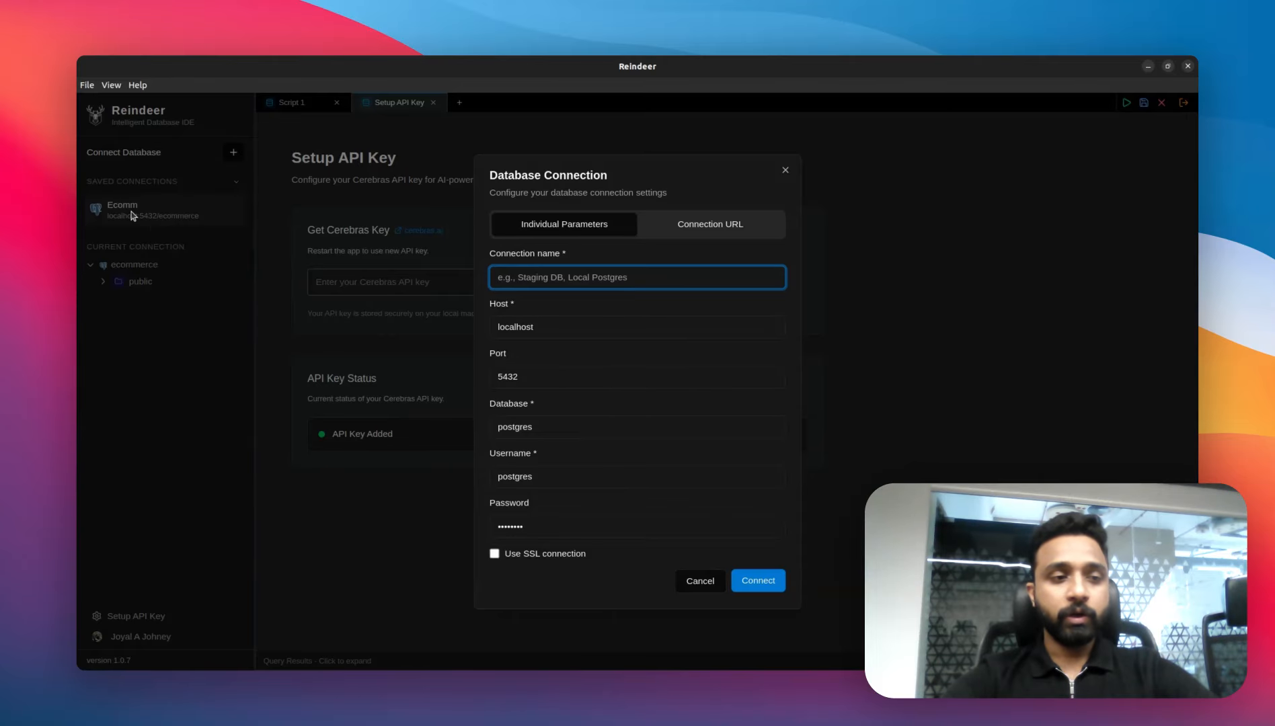
pyautogui.click(785, 171)
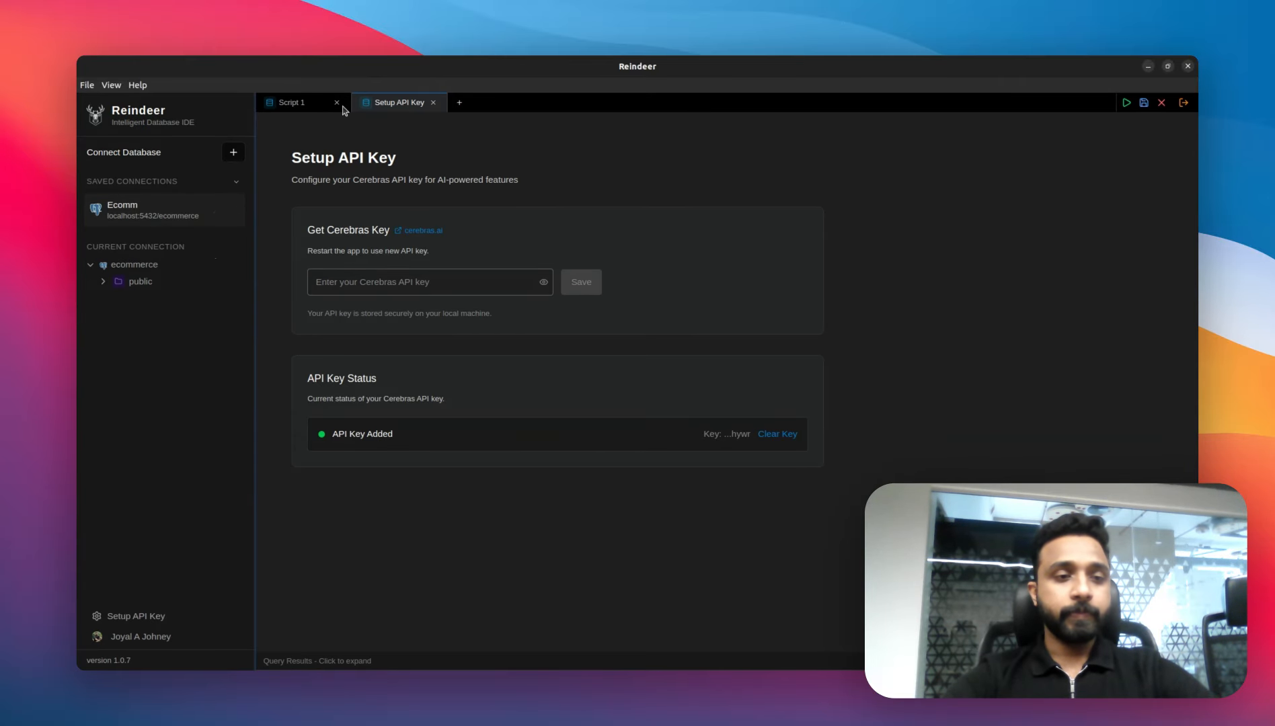
# Step: Expand the ecommerce public tables and preview the users table data
pyautogui.click(106, 282)
pyautogui.click(123, 298)
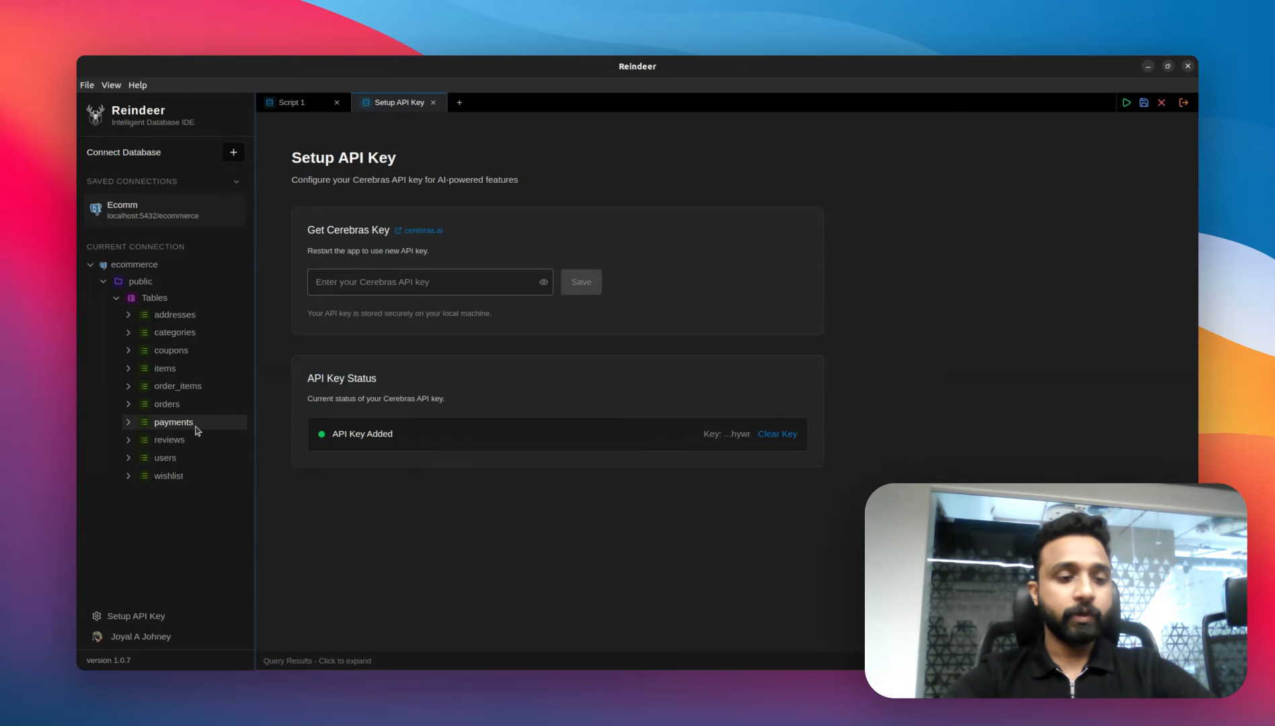
pyautogui.click(195, 458)
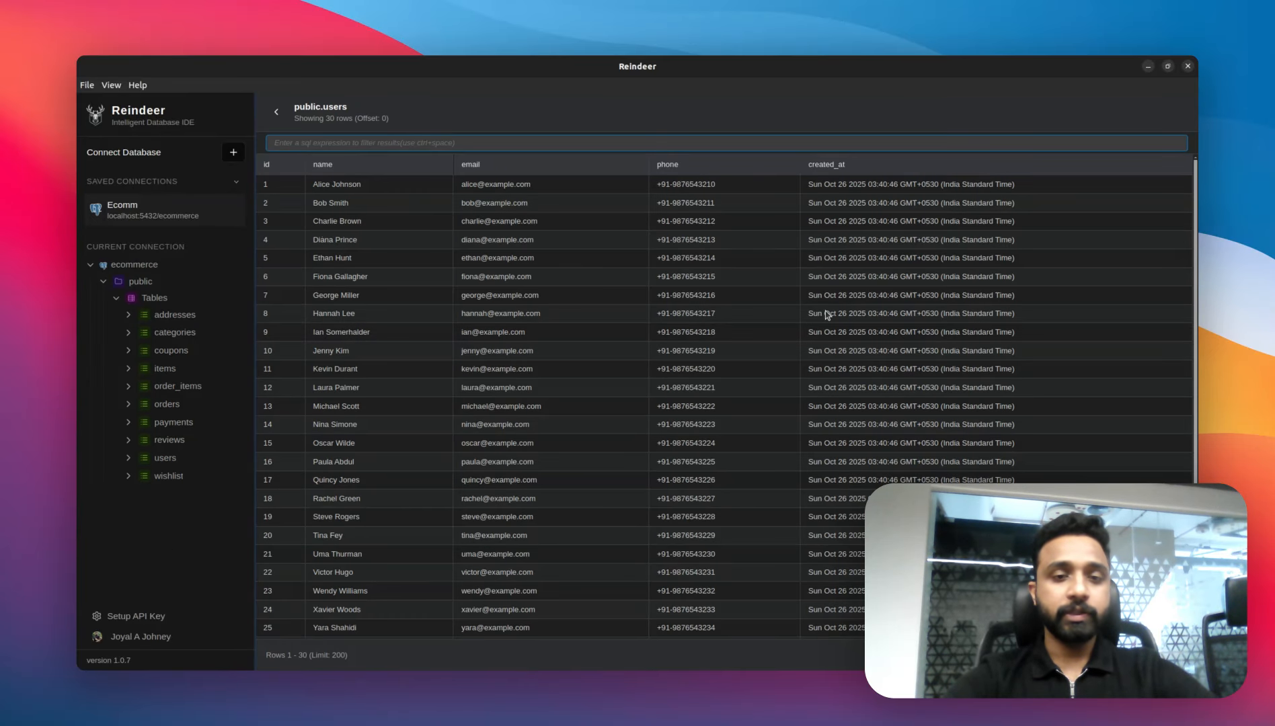
pyautogui.click(287, 117)
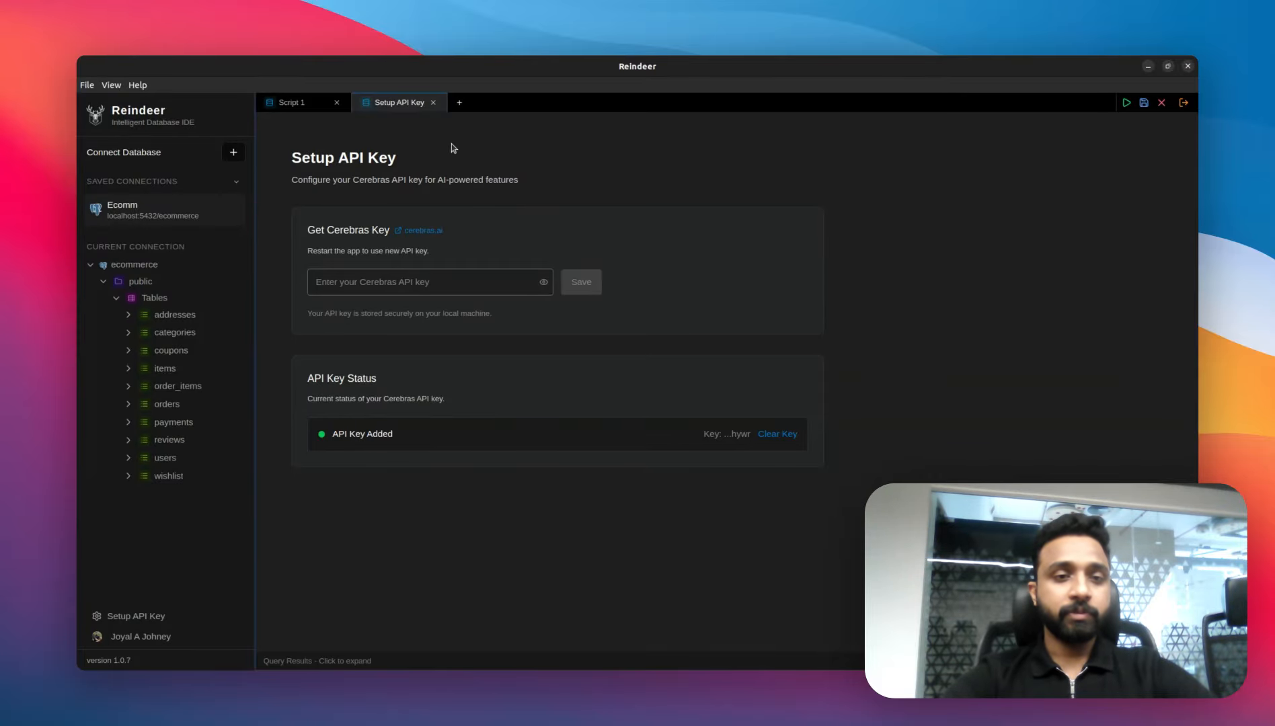
# Step: Open a new script and write the comment '-- Get me top 10 customers along with their average order value'
pyautogui.click(459, 102)
pyautogui.press('Return')
pyautogui.press('Return')
pyautogui.press('Return')
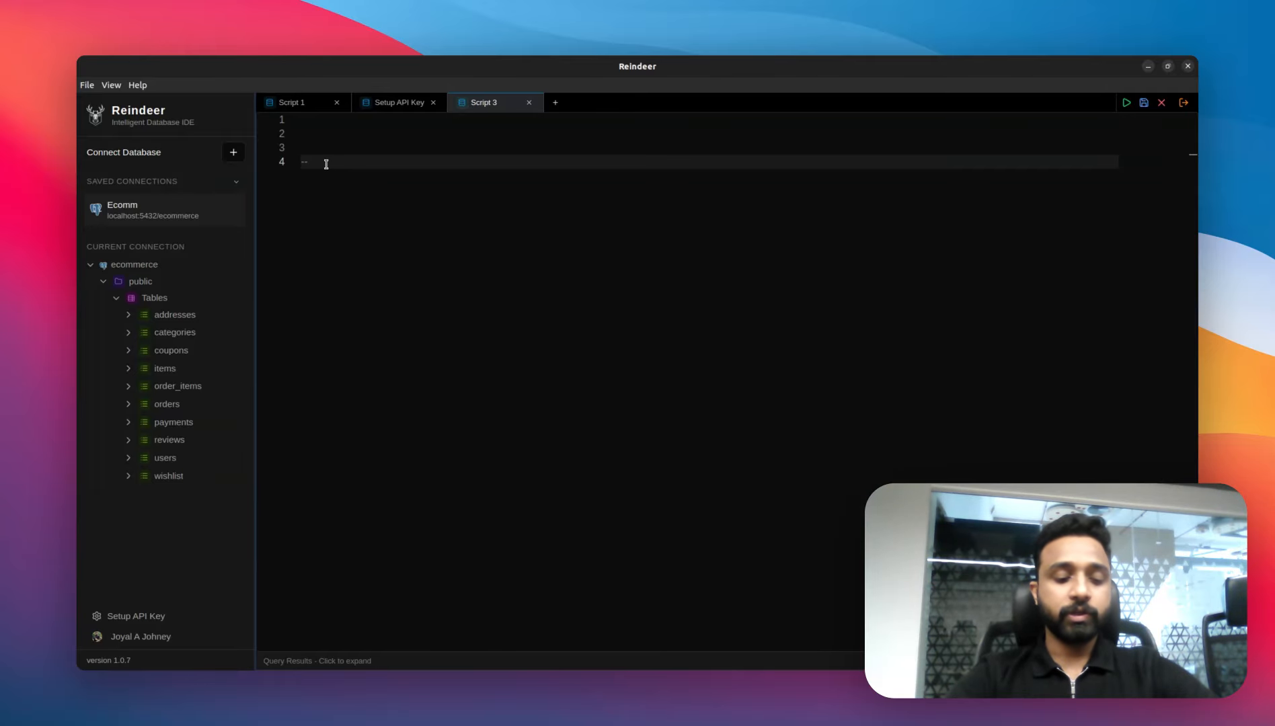
pyautogui.write('top 10 cus')
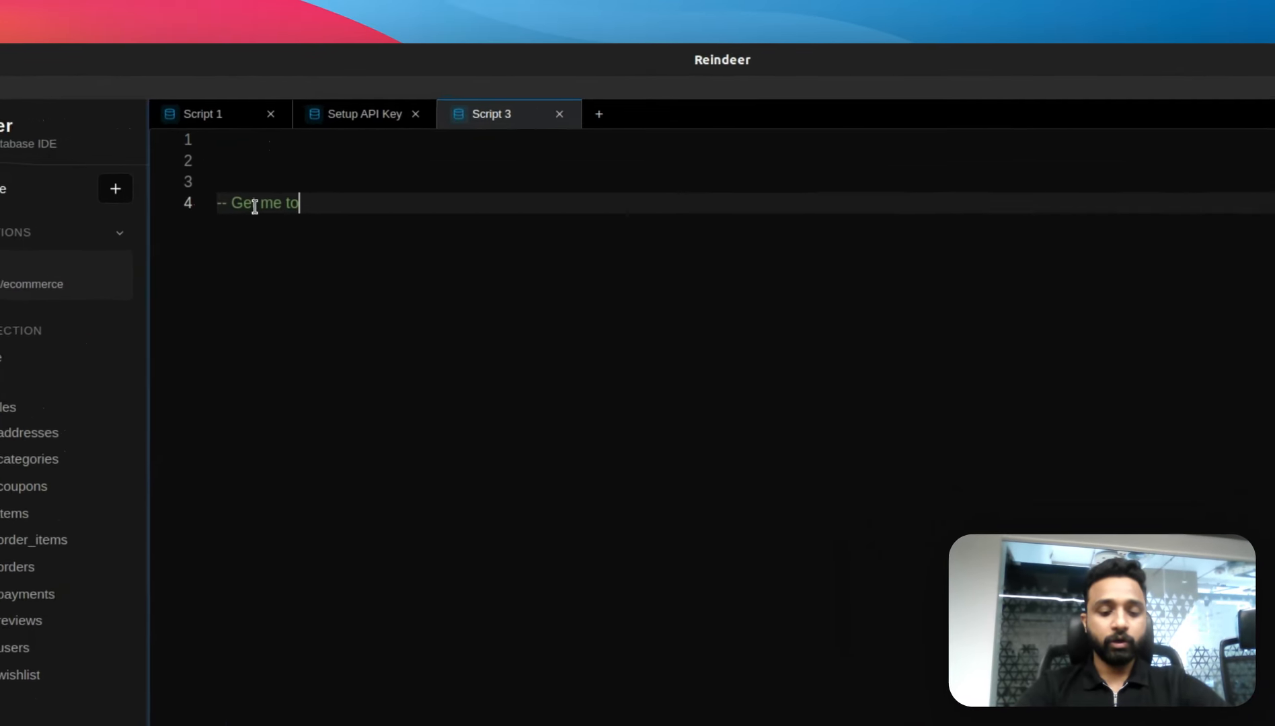
pyautogui.write('tomer')
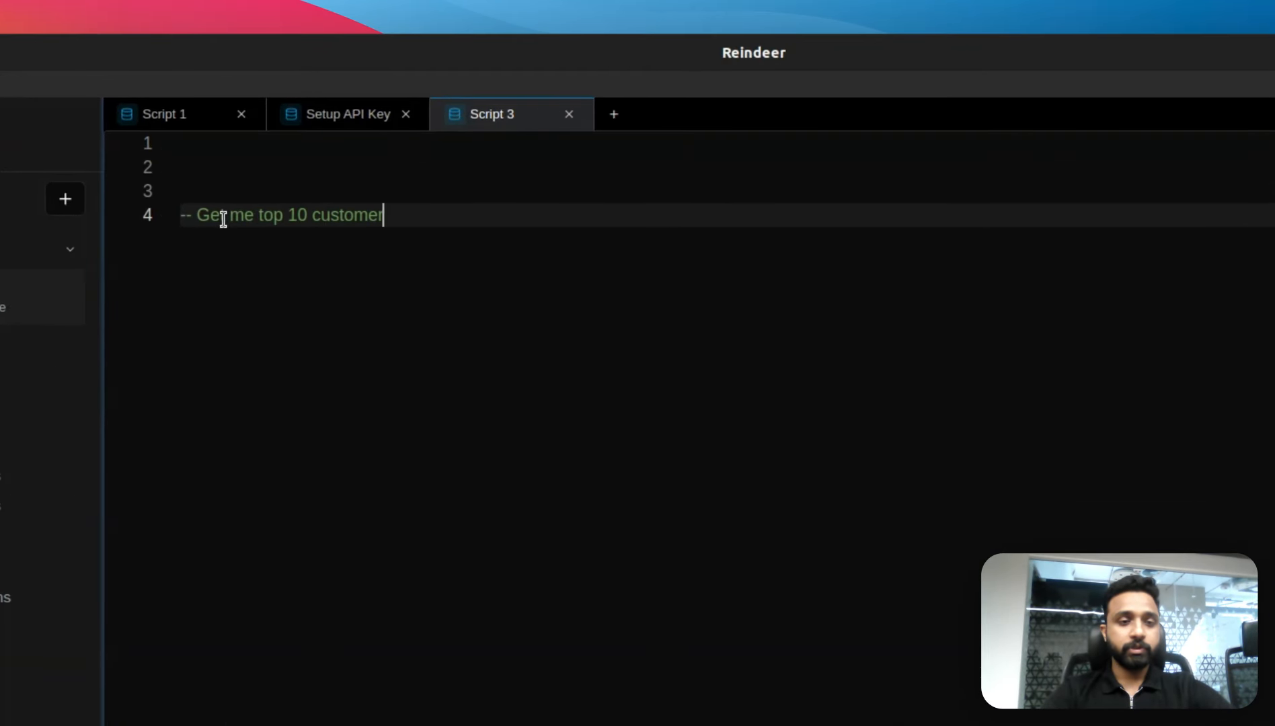
pyautogui.write('s along with ')
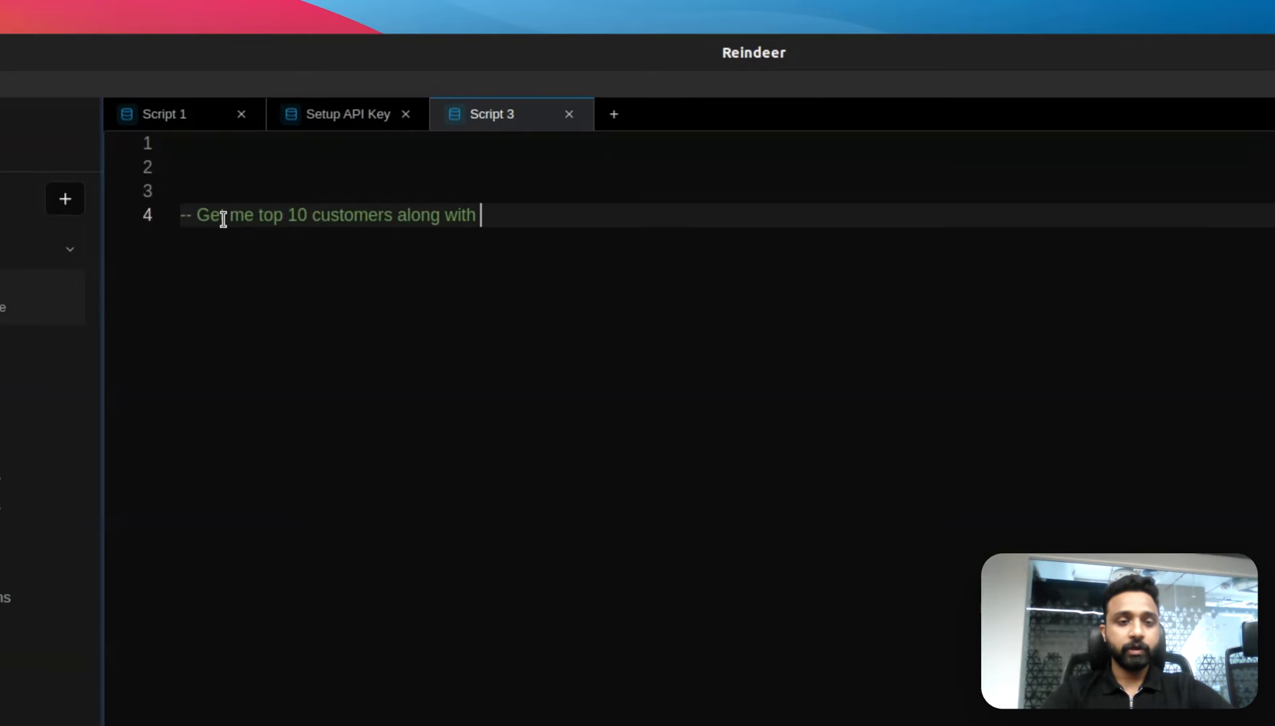
pyautogui.write('their average order value')
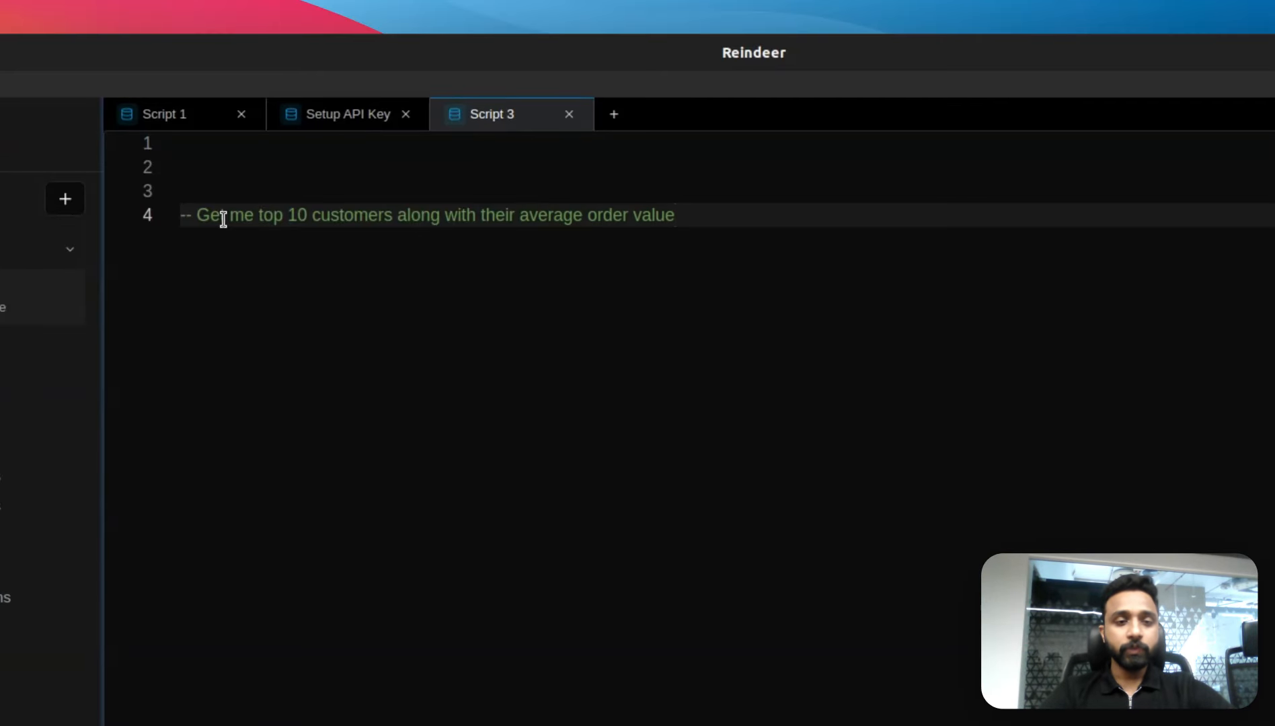
# Step: Accept the AI-suggested SQL query for the comment and run it
pyautogui.press('Return')
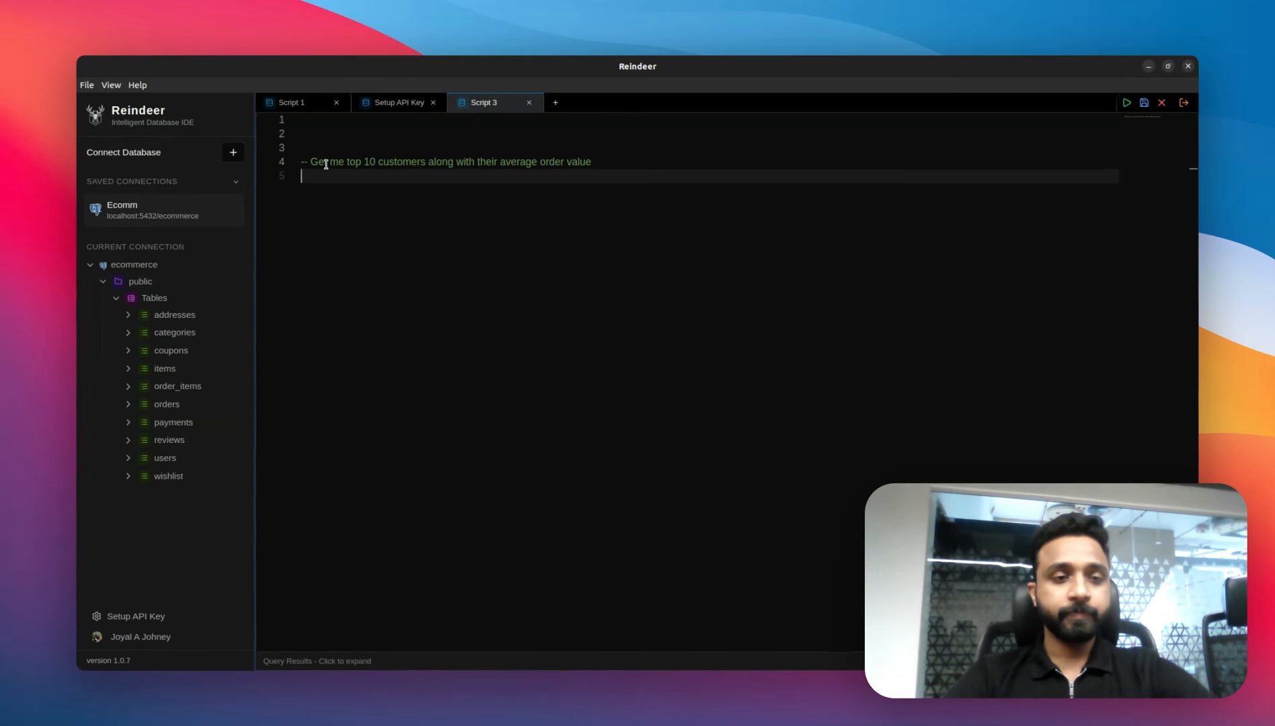
pyautogui.moveTo(342, 186)
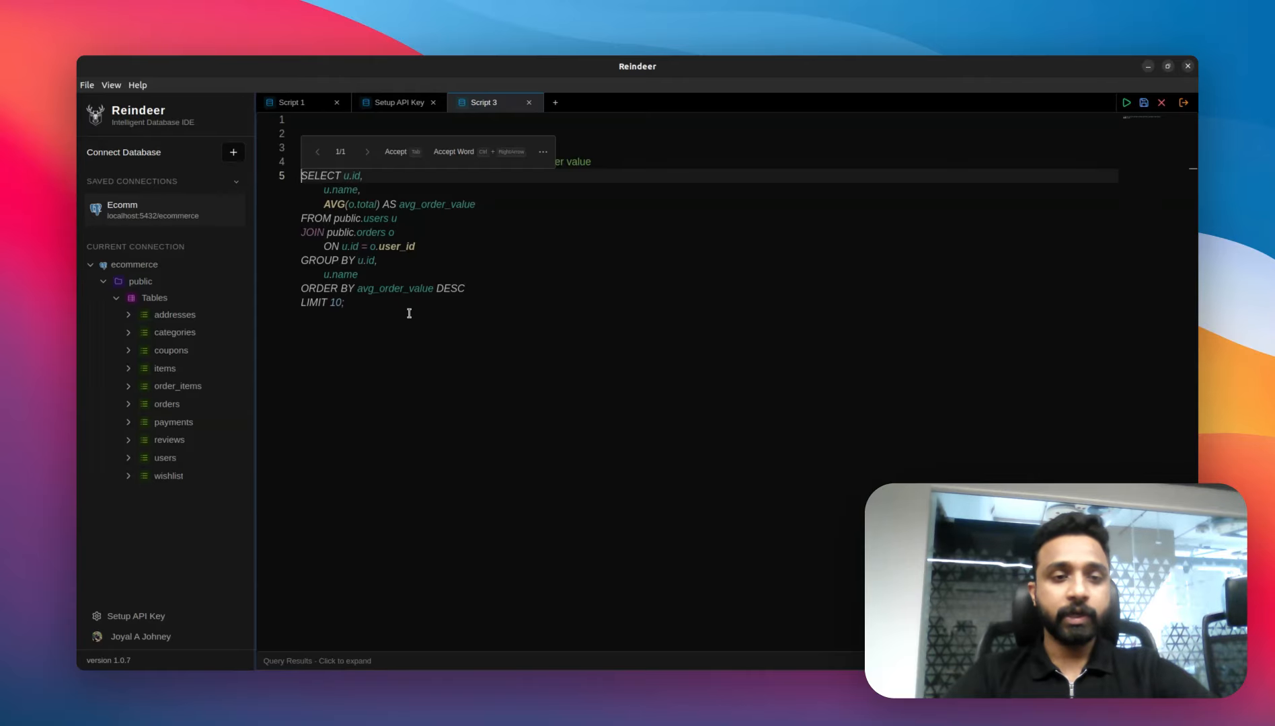
pyautogui.press('Tab')
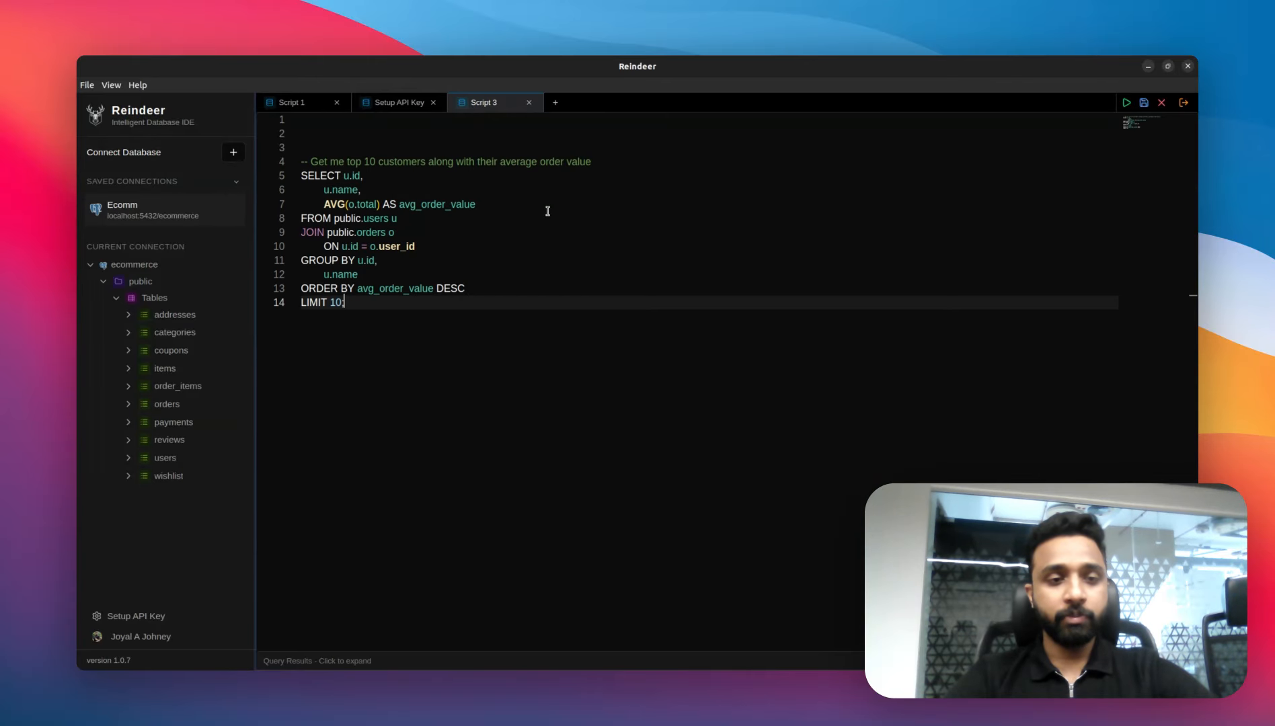
pyautogui.hotkey('ctrl', 'Return')
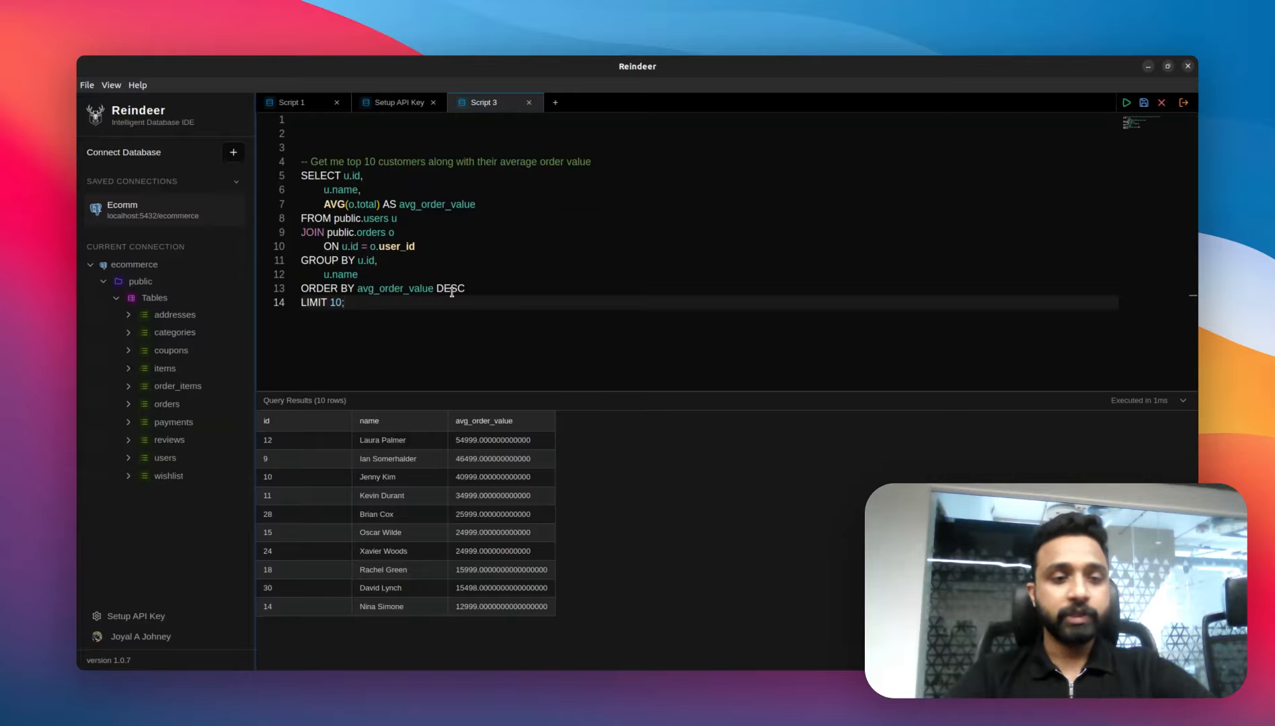
# Step: Add a LEFT JOIN on public.payments p ON o.id = p.order_id after the orders join using autocomplete
pyautogui.click(428, 246)
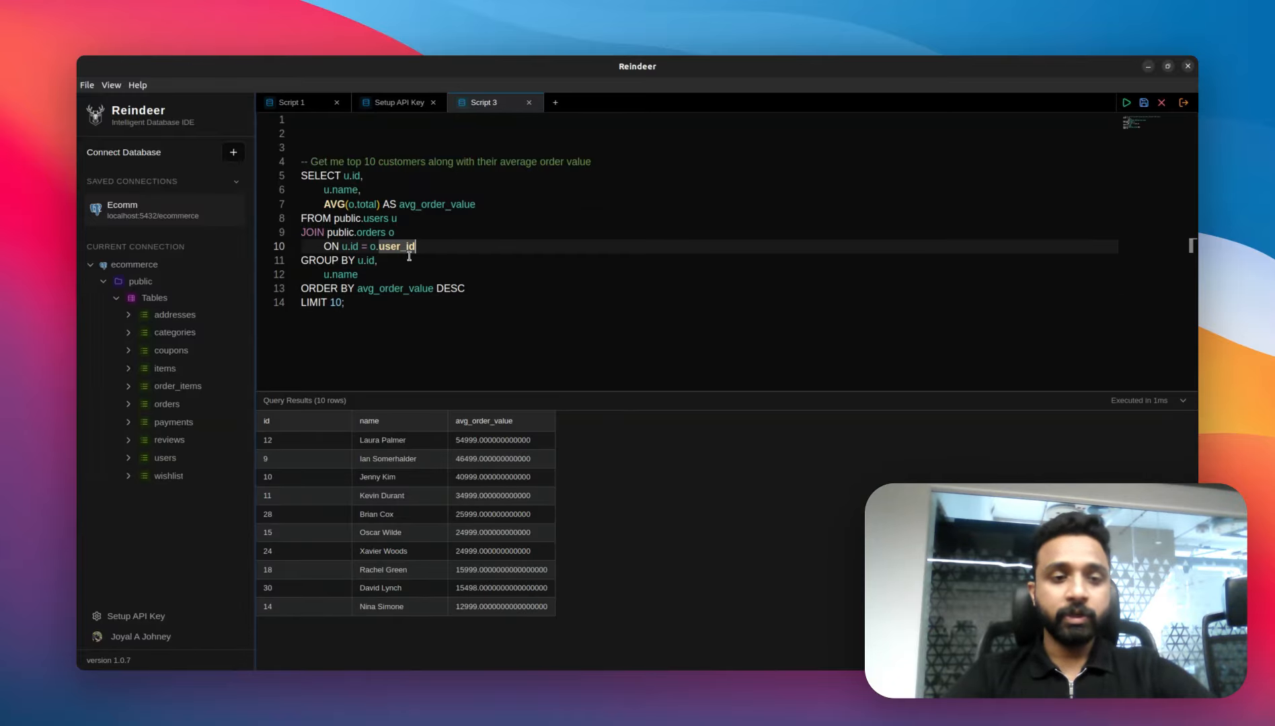
pyautogui.press('Return')
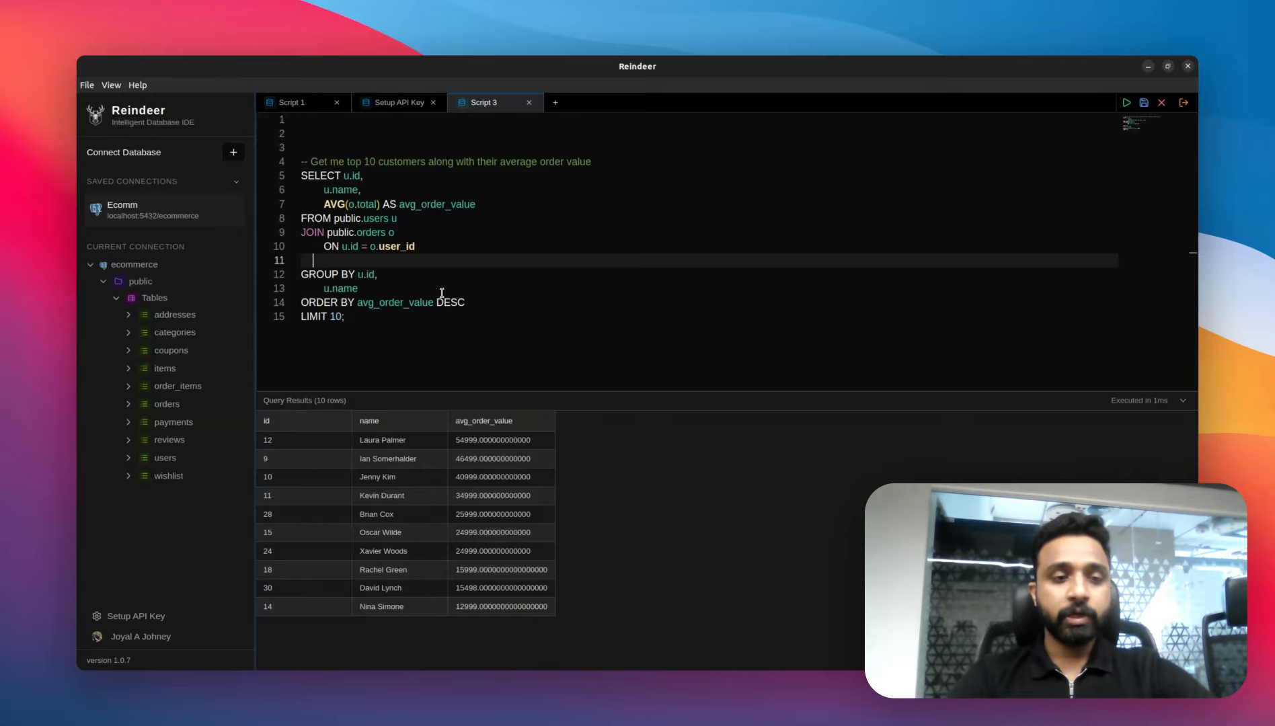
pyautogui.write('LEFT ')
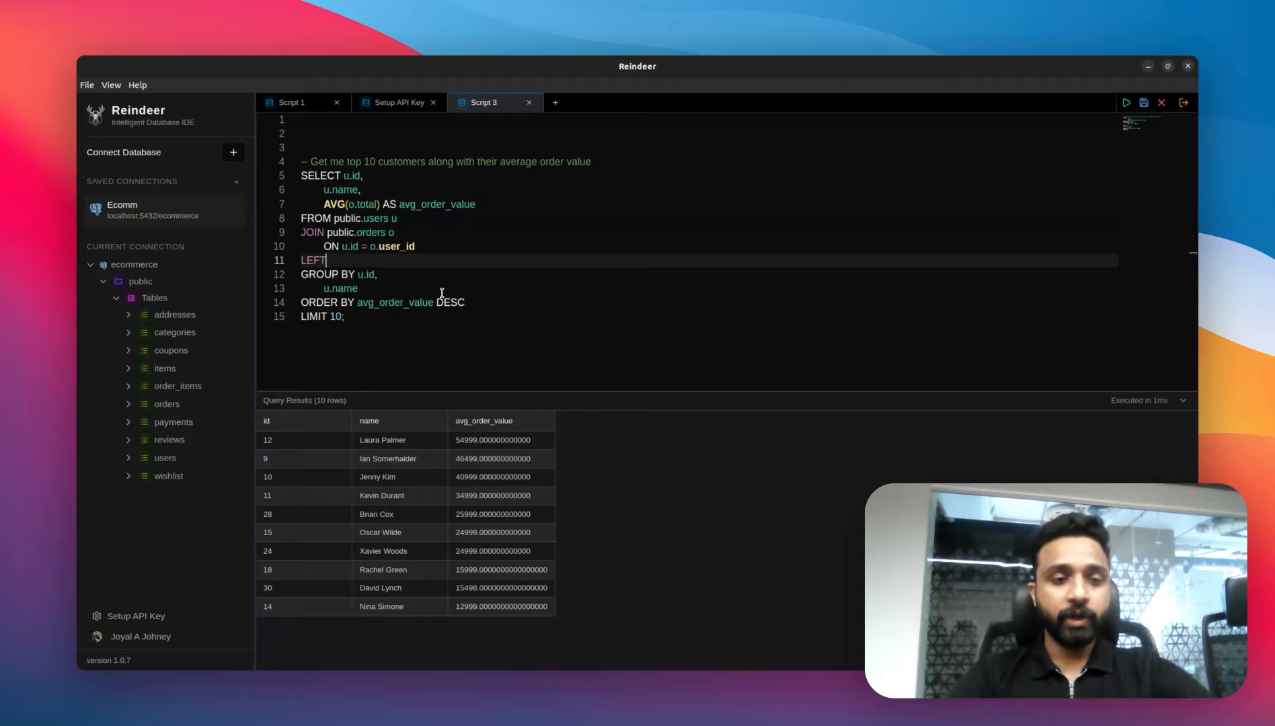
pyautogui.write('JOIN')
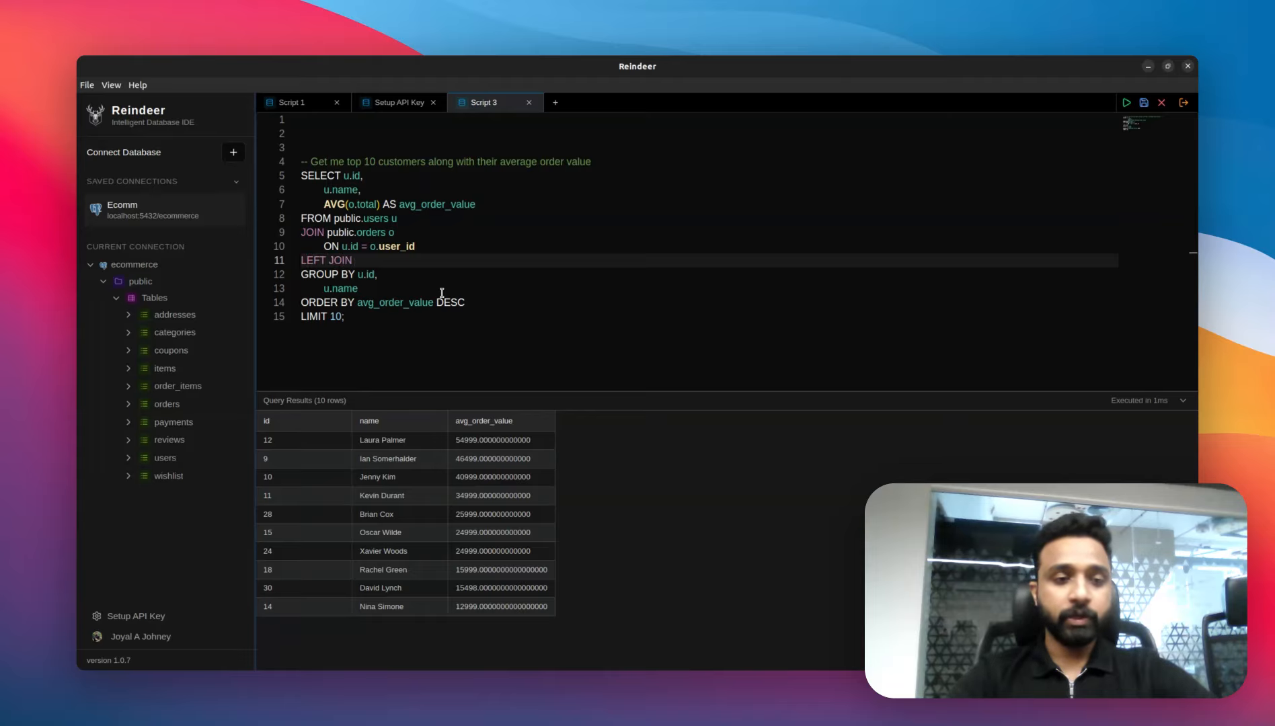
pyautogui.write(' pa')
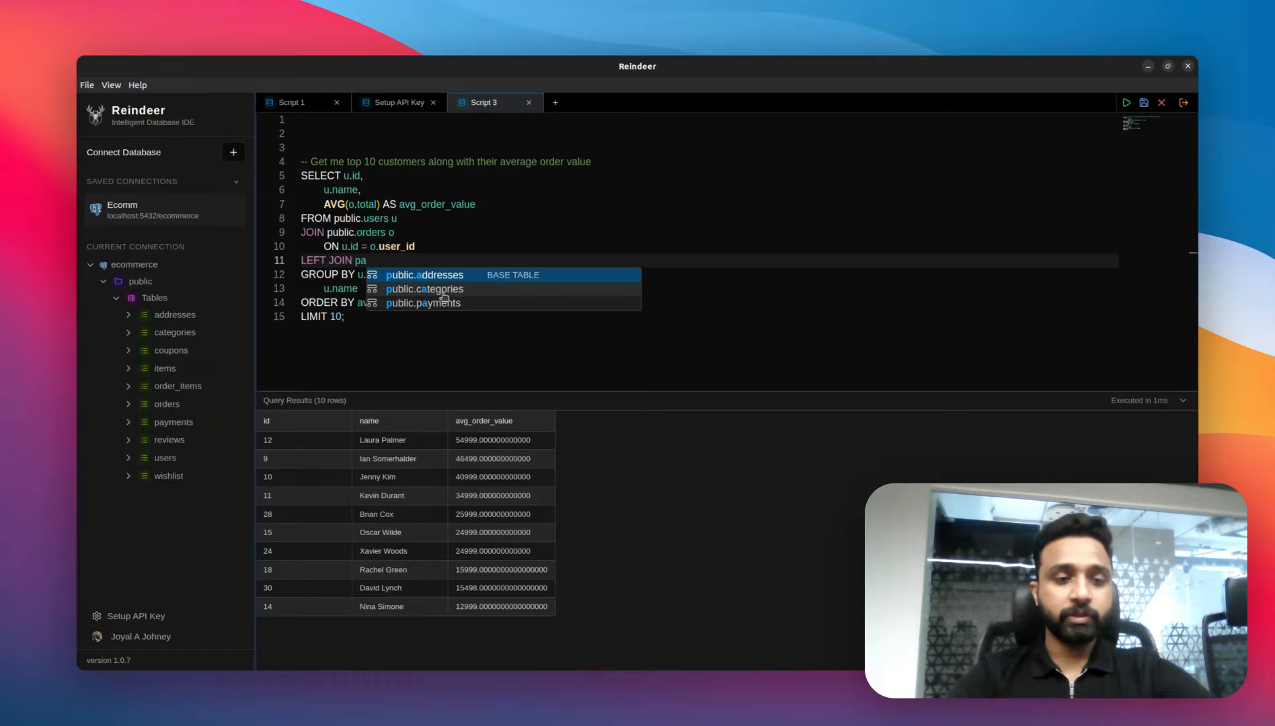
pyautogui.press('Up')
pyautogui.press('Return')
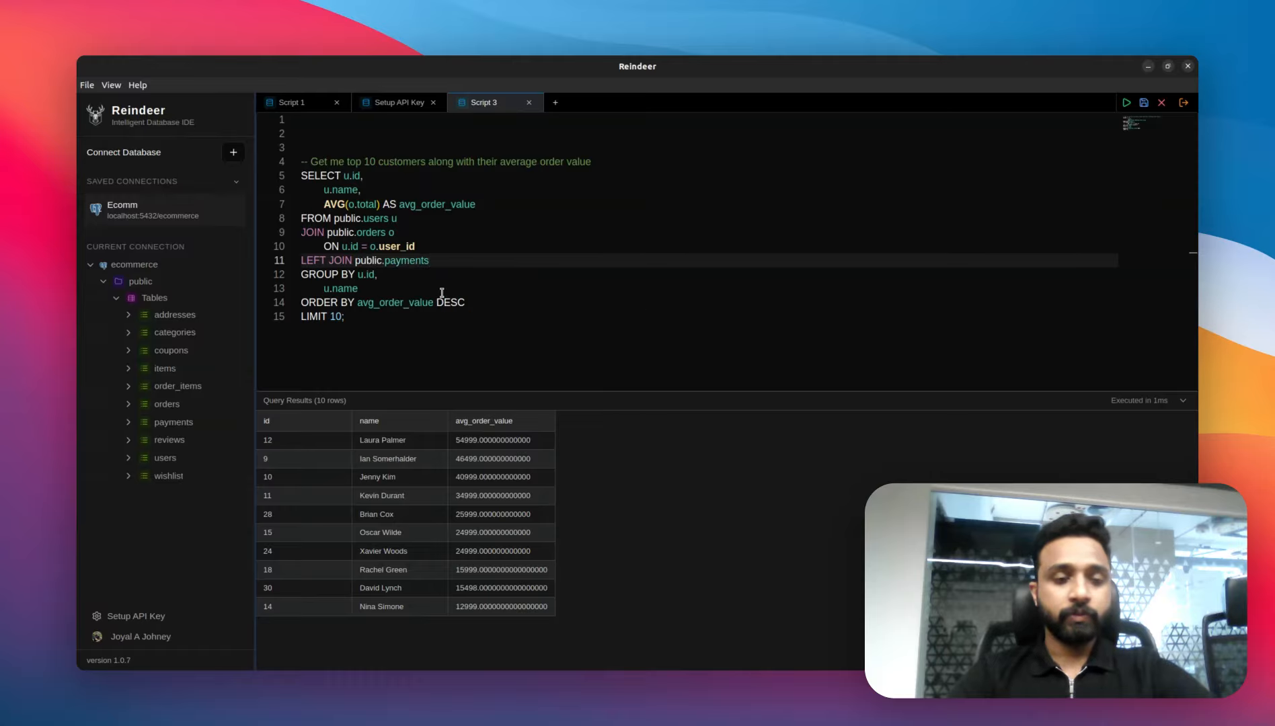
pyautogui.press('Tab')
pyautogui.press('Return')
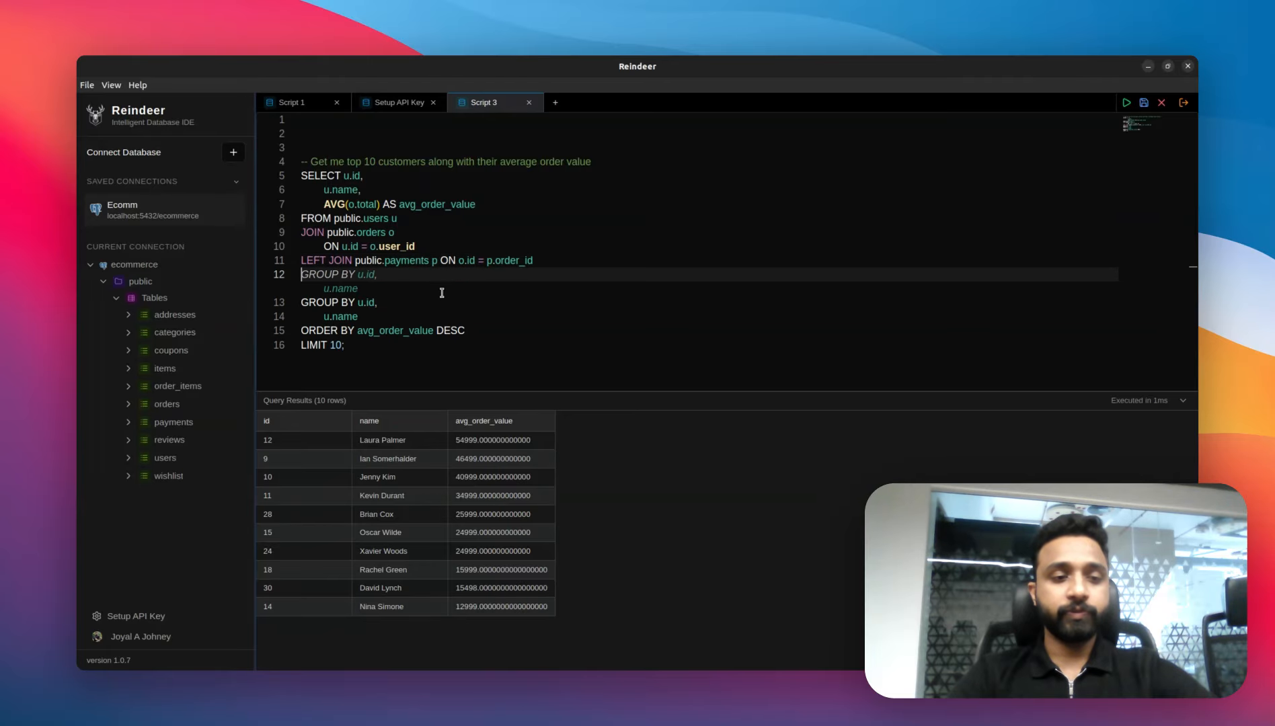
# Step: Add a LEFT JOIN on public.order_items oi ON oi.order_id = o.id below the payments join using autocomplete
pyautogui.write('LEFT JOIN ')
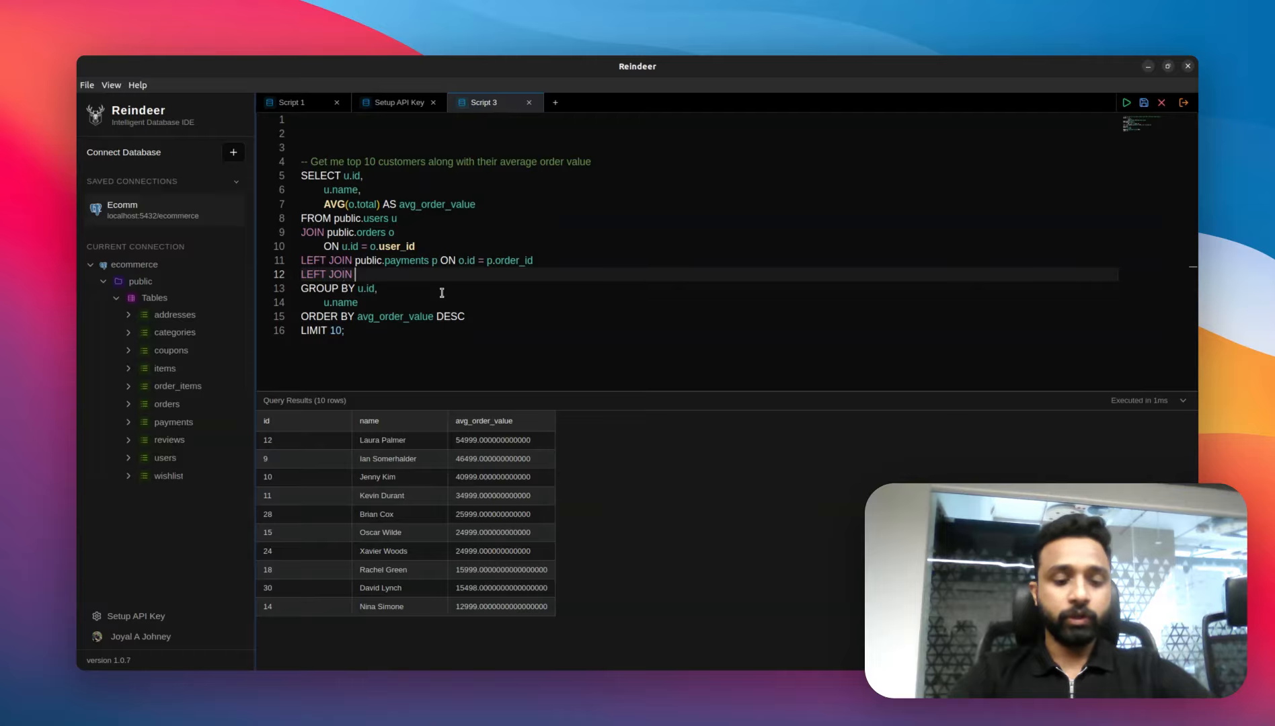
pyautogui.write('order')
pyautogui.click(443, 290)
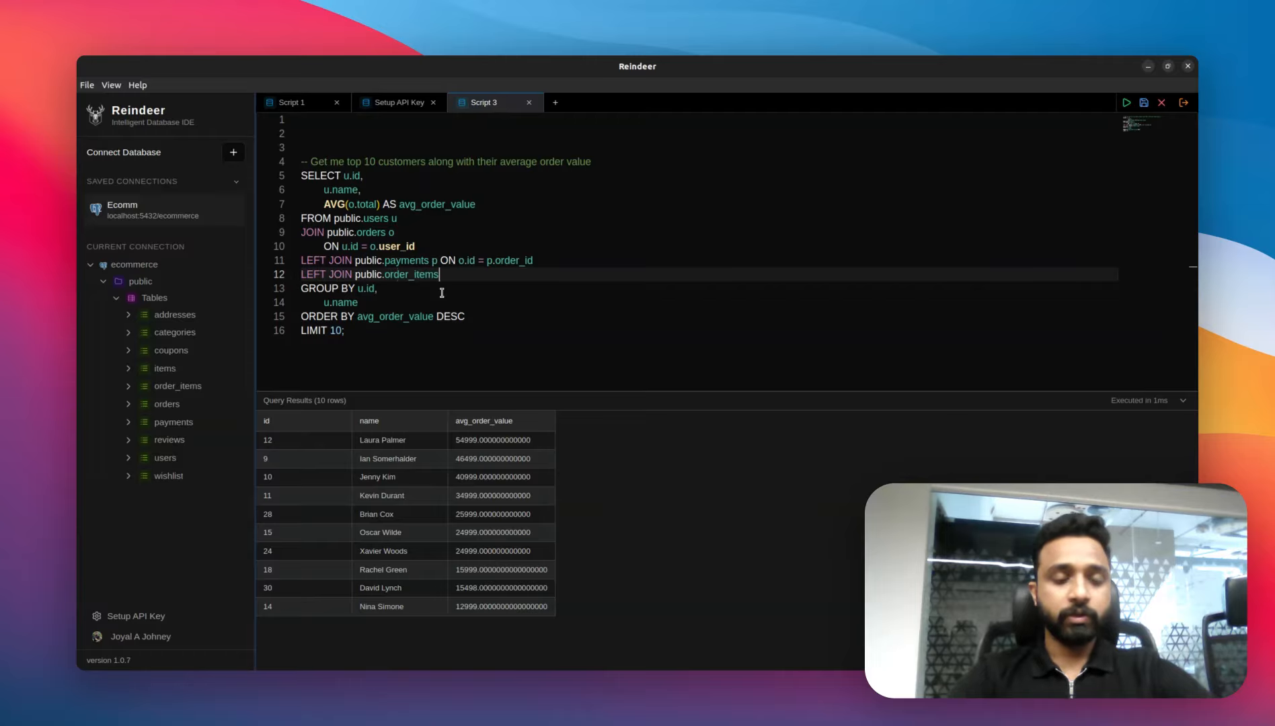
pyautogui.press('Tab')
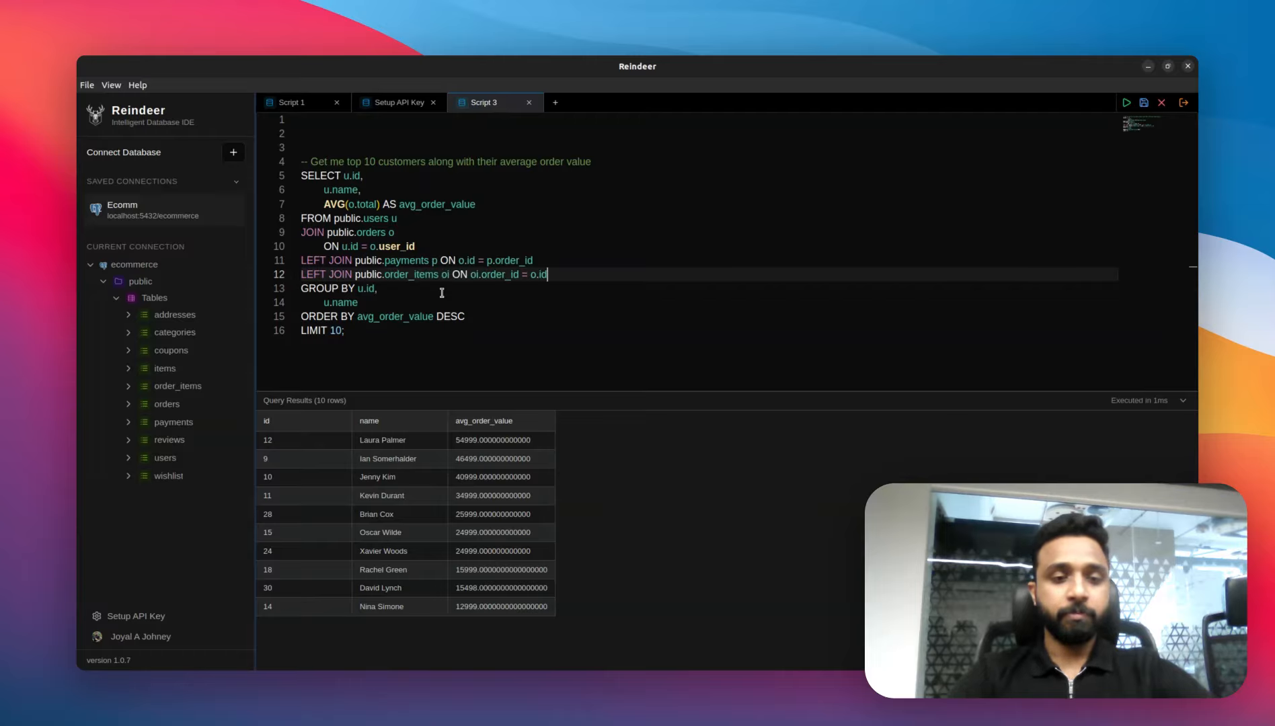
# Step: Add COUNT(o.id) AS order_count to the select list using autocomplete and run the query
pyautogui.click(484, 206)
pyautogui.write(',')
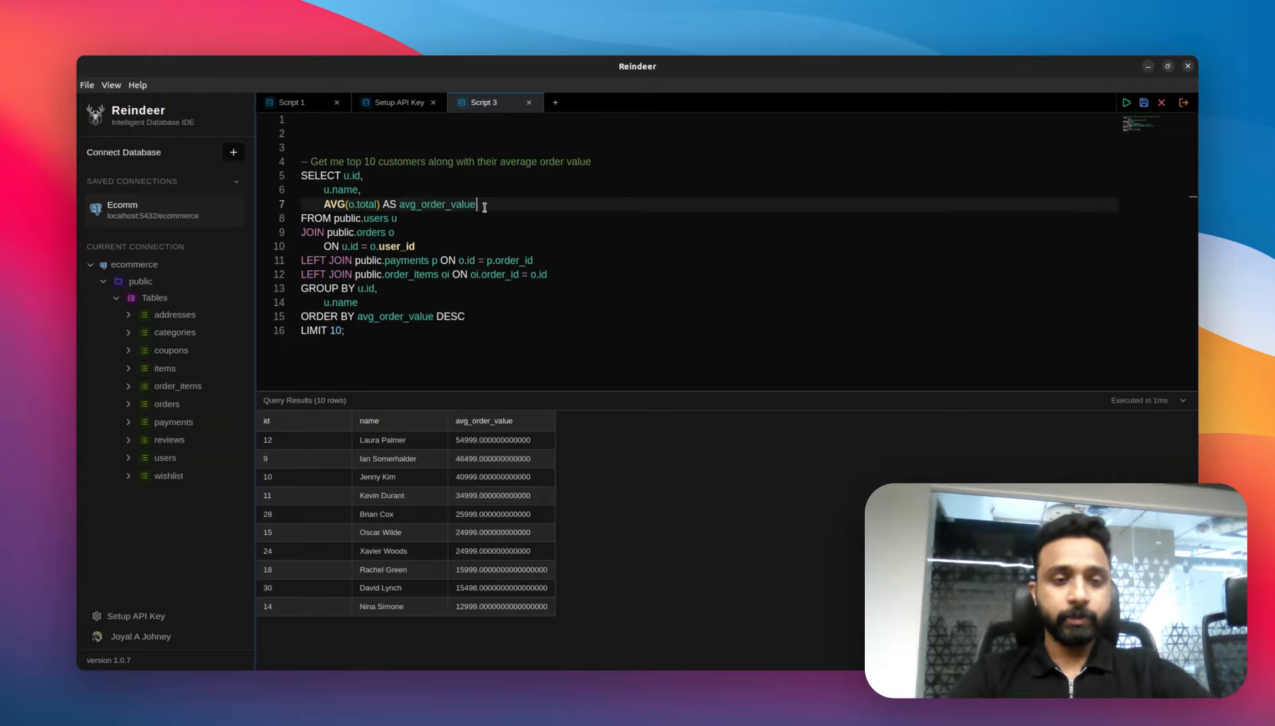
pyautogui.press('Return')
pyautogui.write('COUNT(o.id')
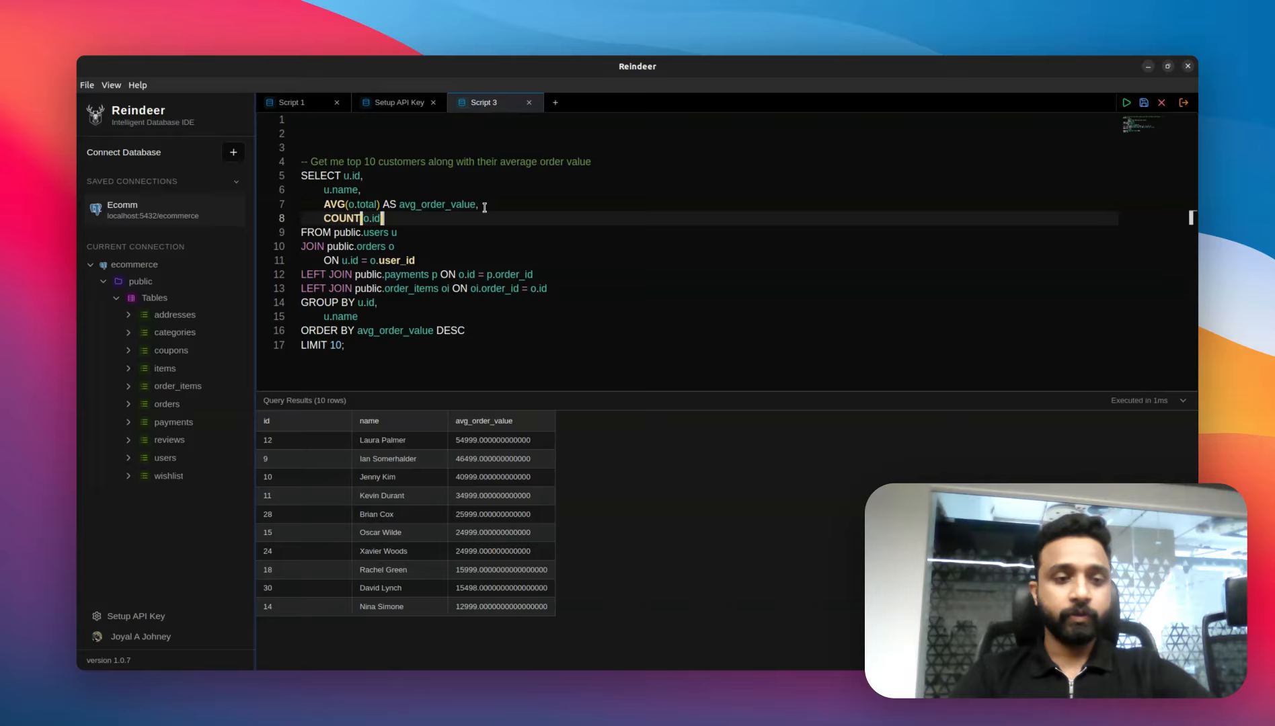
pyautogui.press('Tab')
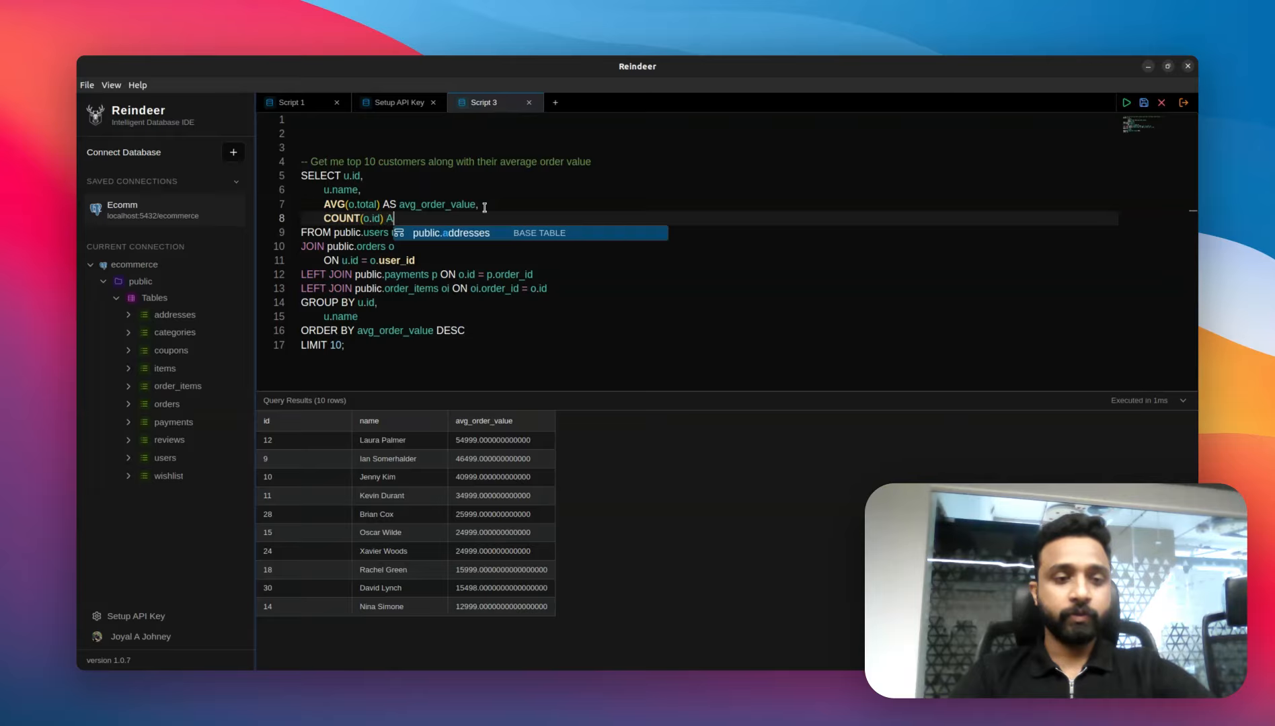
pyautogui.press('Tab')
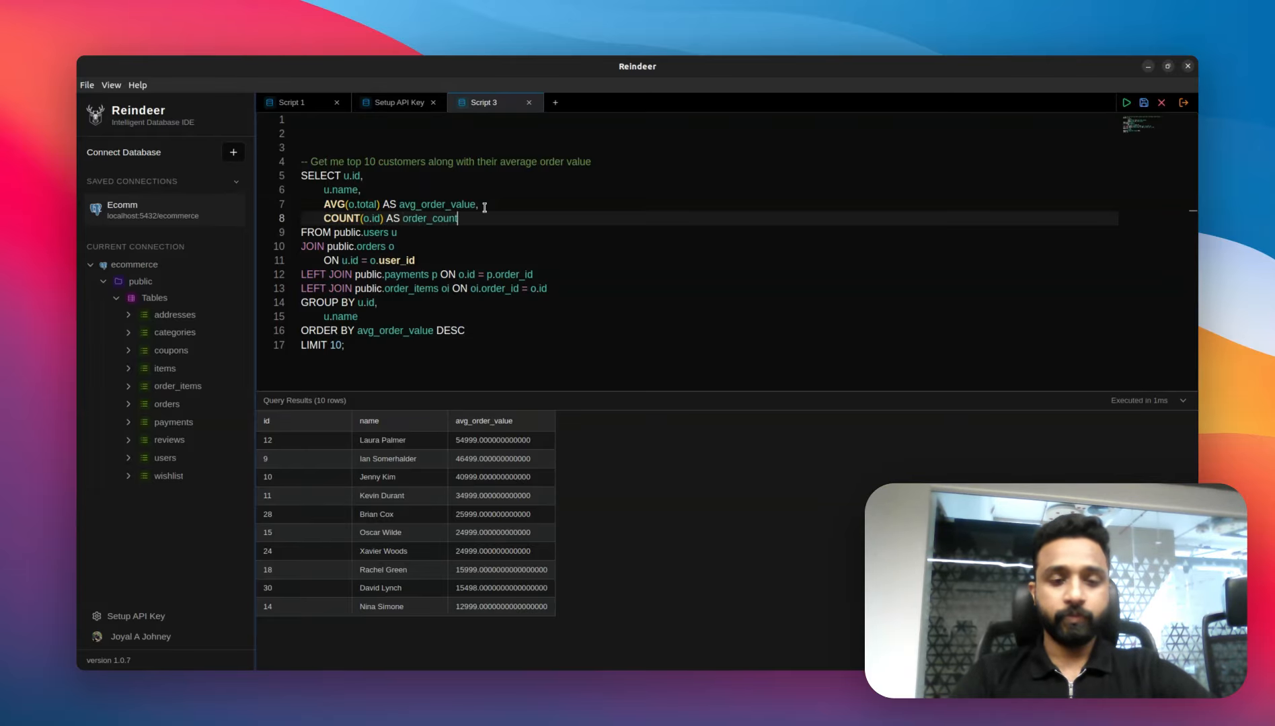
pyautogui.hotkey('ctrl', 'Return')
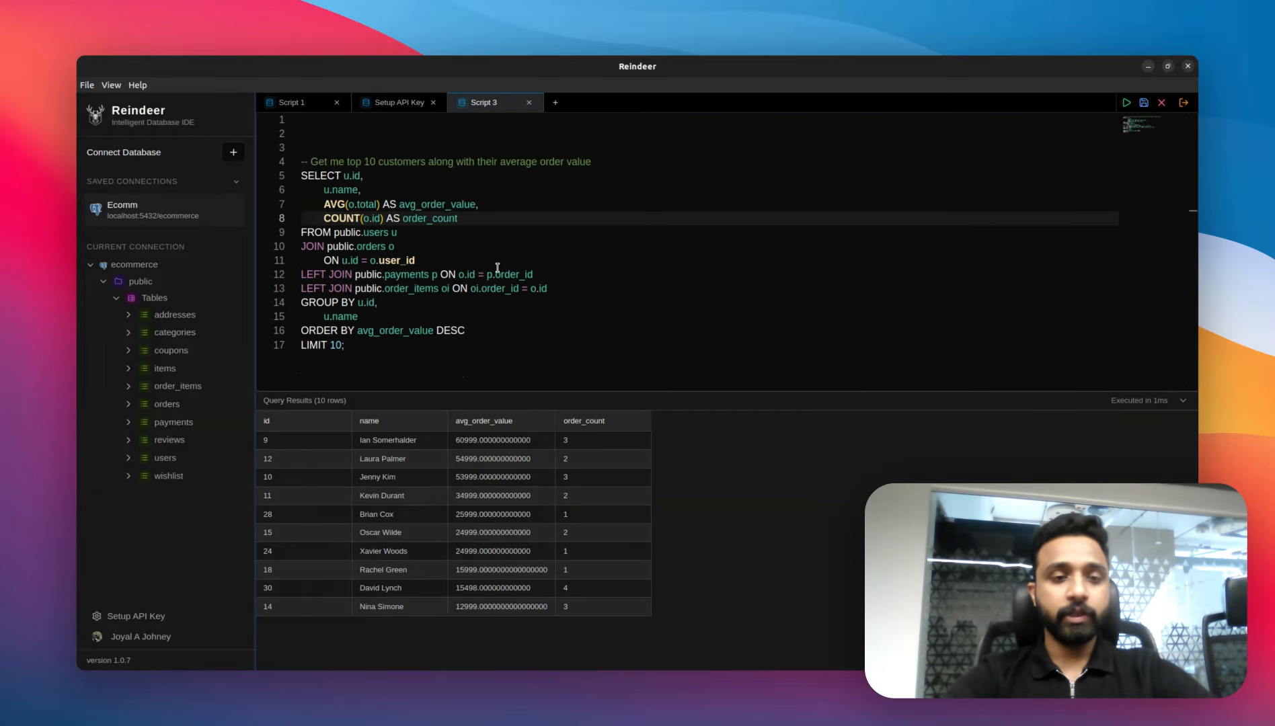
# Step: Delete JOIN from the order_items LEFT JOIN line and run the query
pyautogui.click(430, 314)
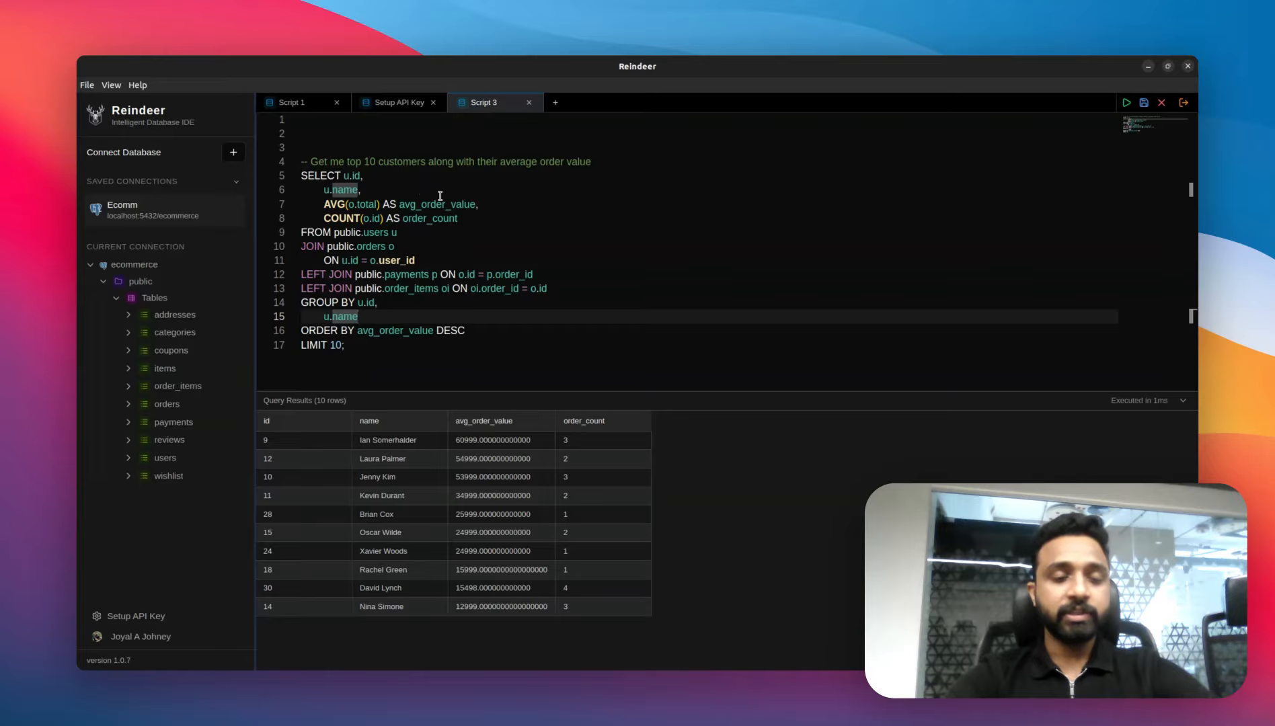
pyautogui.click(470, 247)
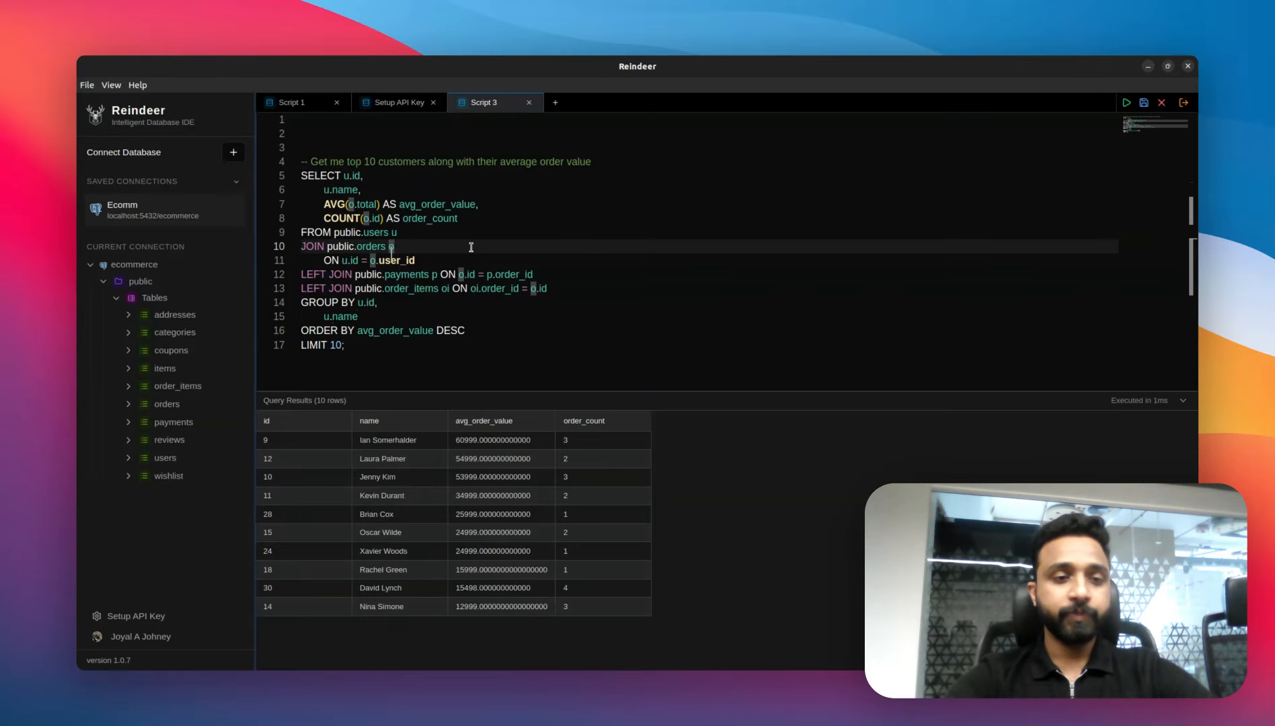
pyautogui.click(492, 202)
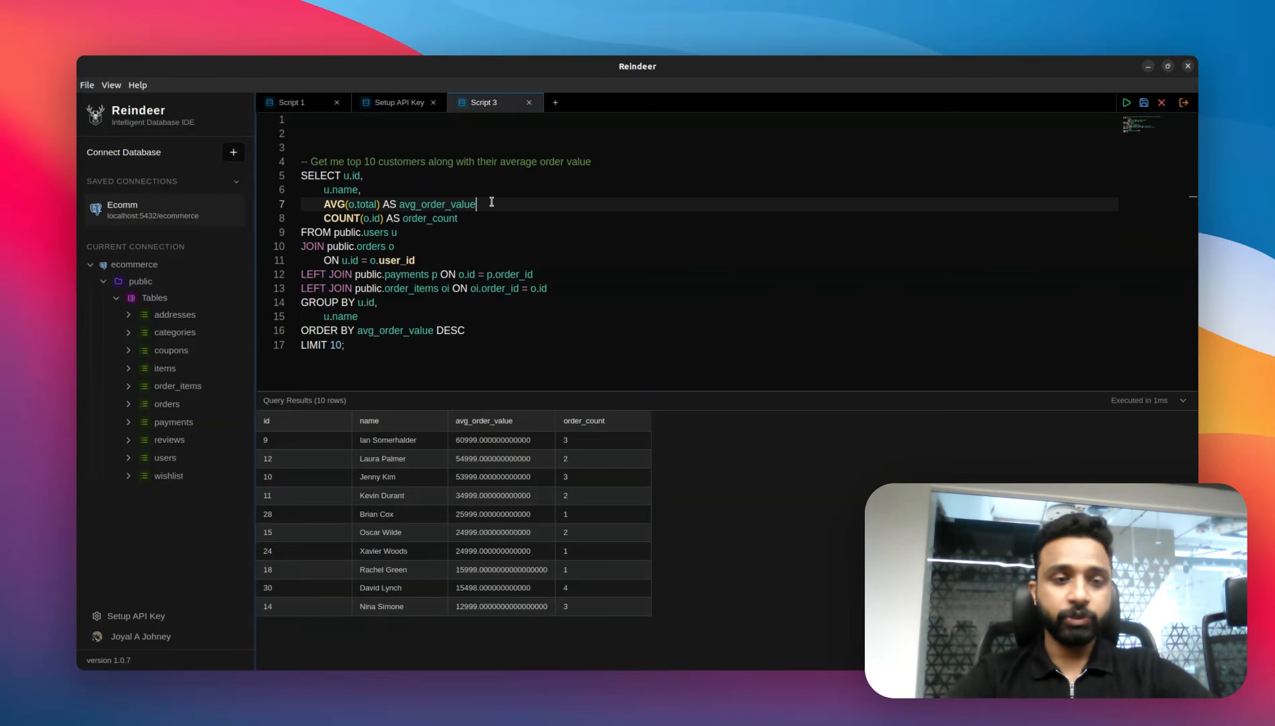
pyautogui.press('Return')
pyautogui.press('BackSpace')
pyautogui.click(347, 289)
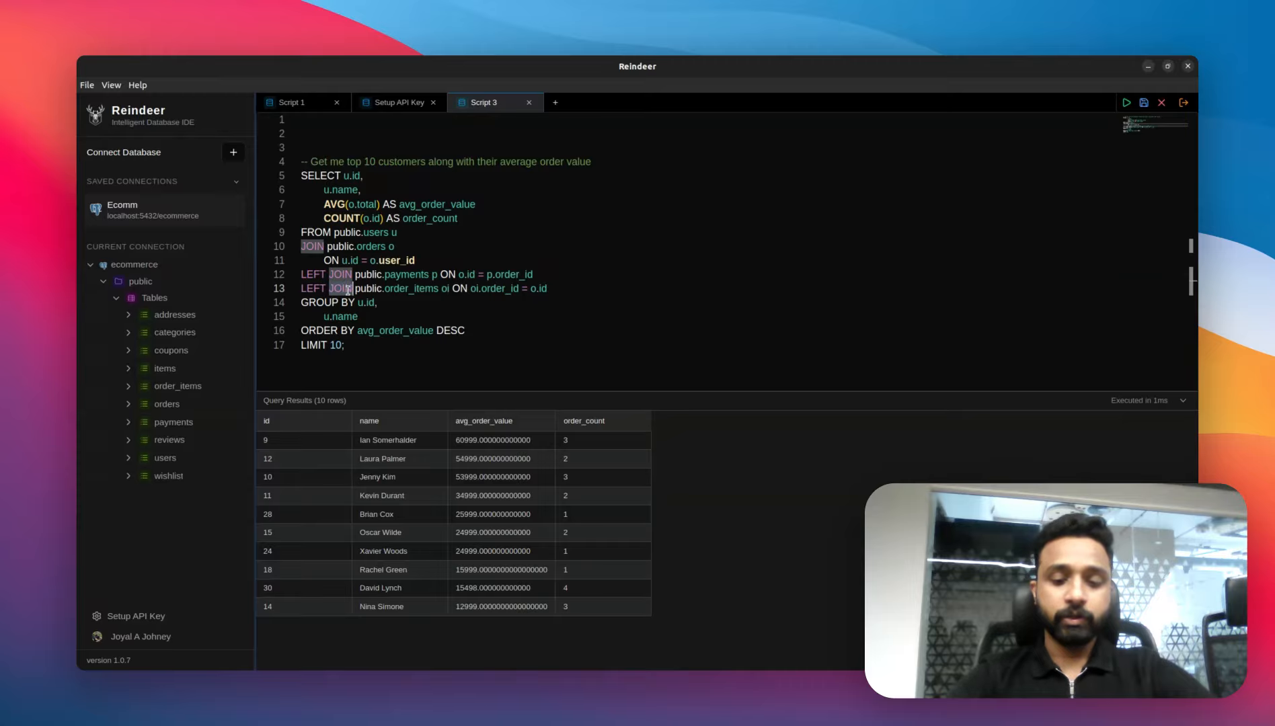
pyautogui.hotkey('ctrl', 'Left')
pyautogui.press('BackSpace')
pyautogui.hotkey('ctrl', 'Return')
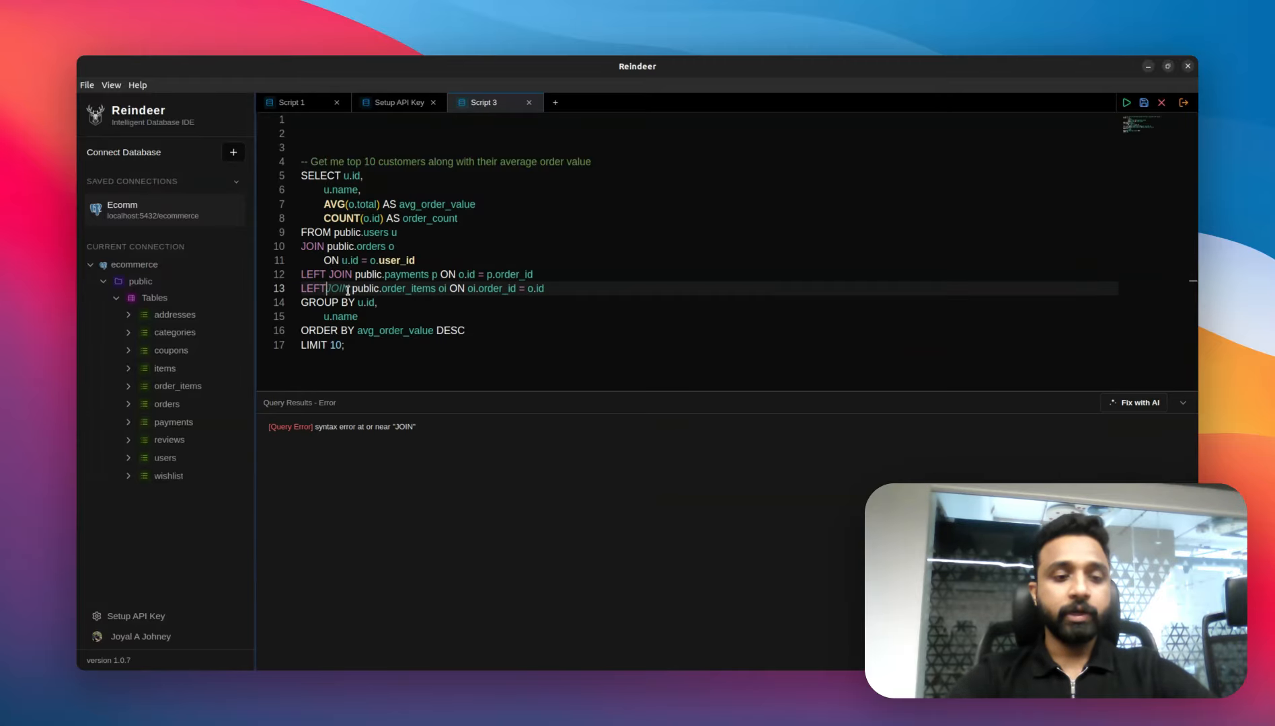
# Step: Fix the query's syntax error with AI, keep all the suggested changes, and run the corrected query
pyautogui.click(432, 333)
pyautogui.moveTo(304, 427); pyautogui.dragTo(417, 425)
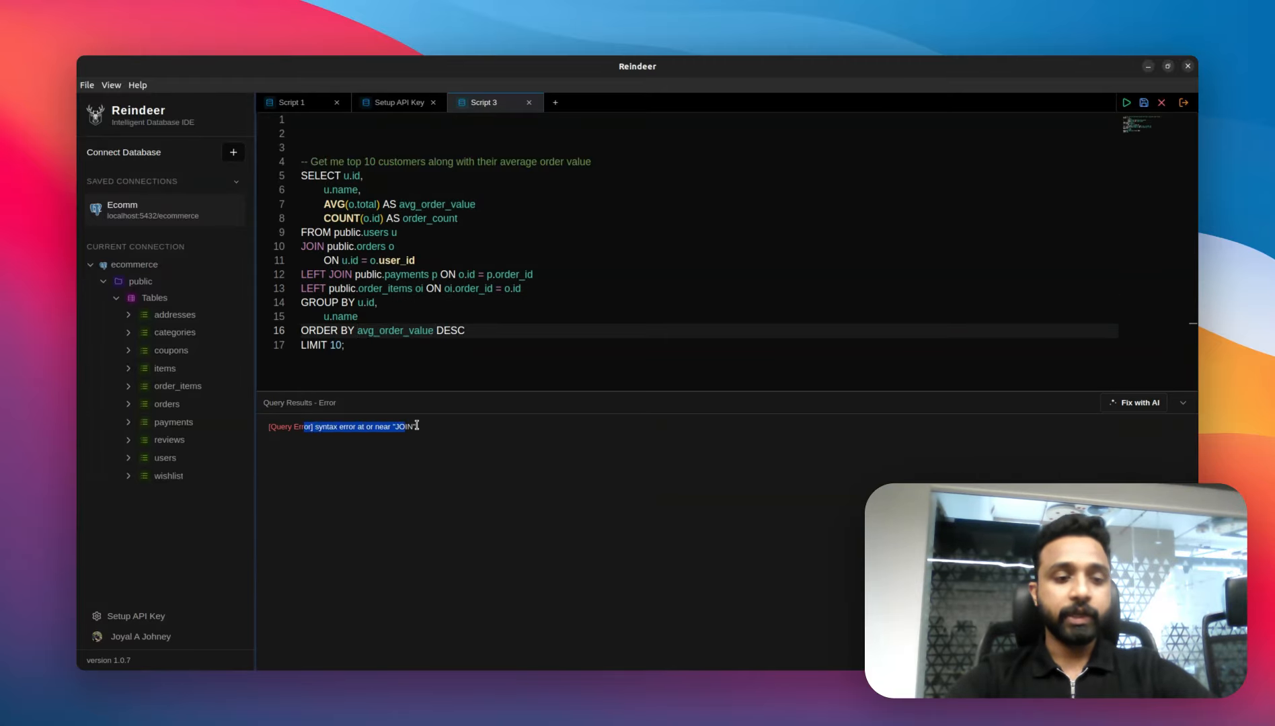
pyautogui.click(429, 429)
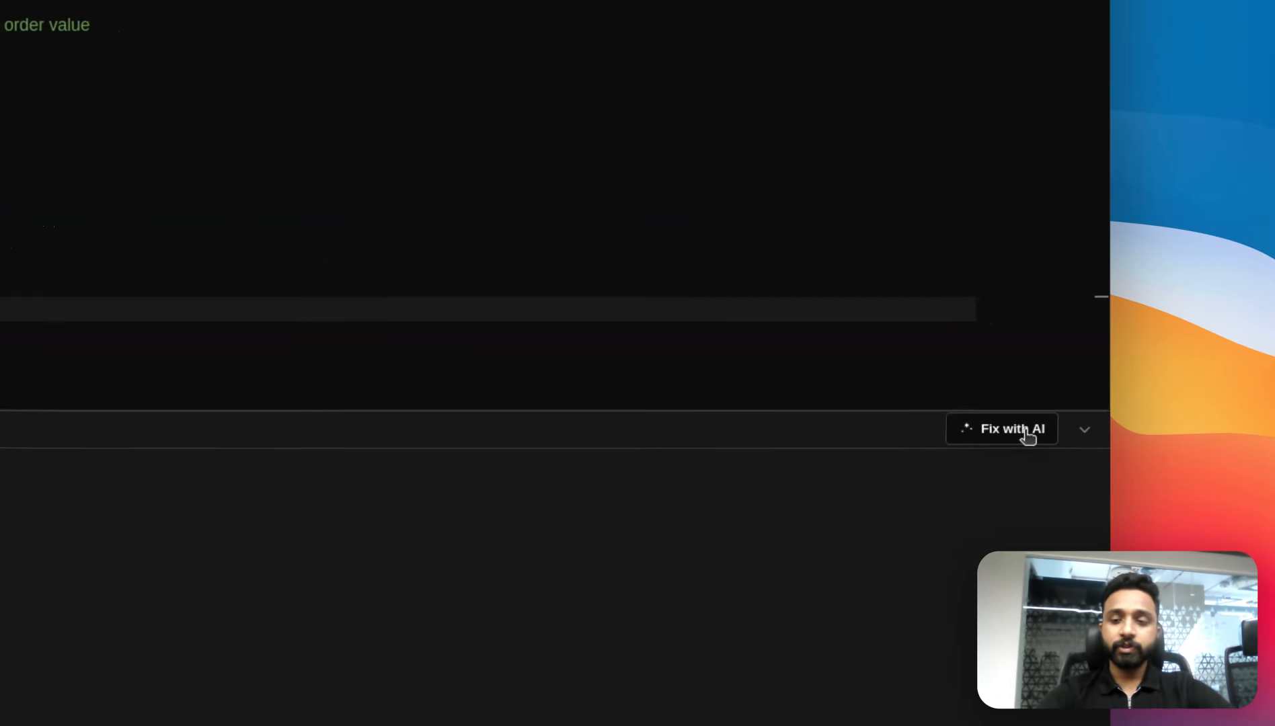
pyautogui.click(1138, 403)
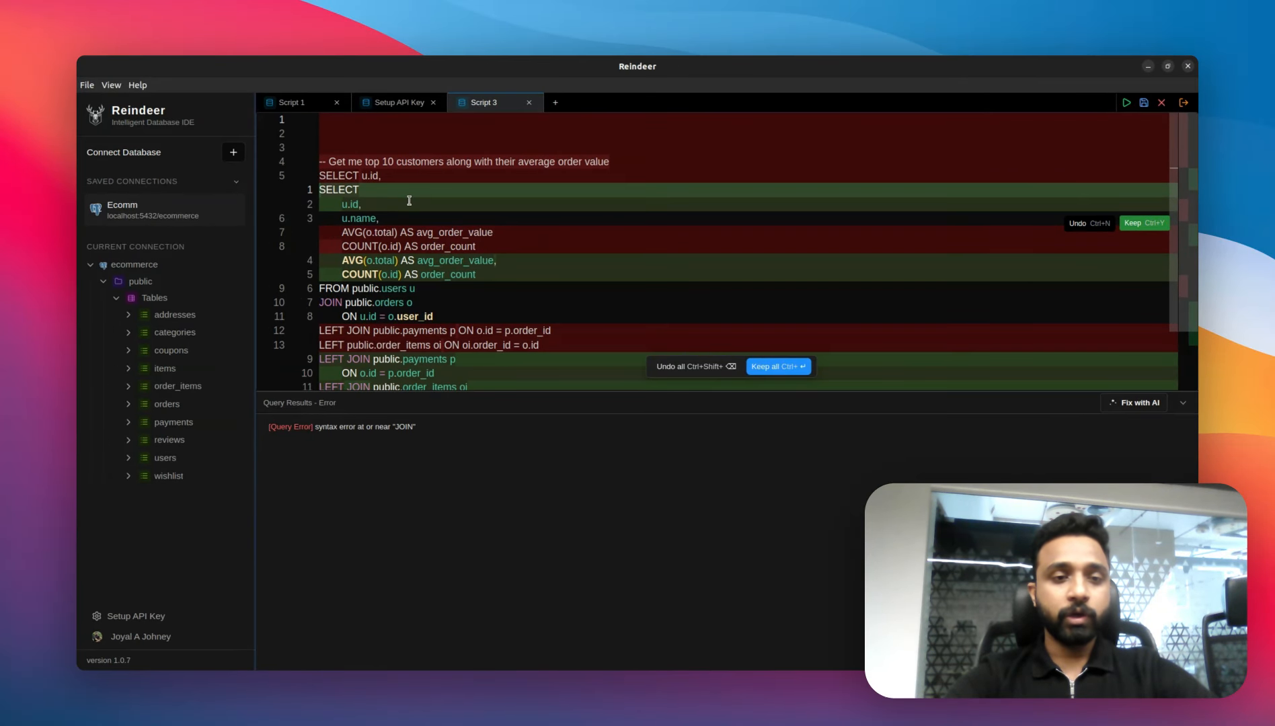
pyautogui.scroll(-1, 457, 203)
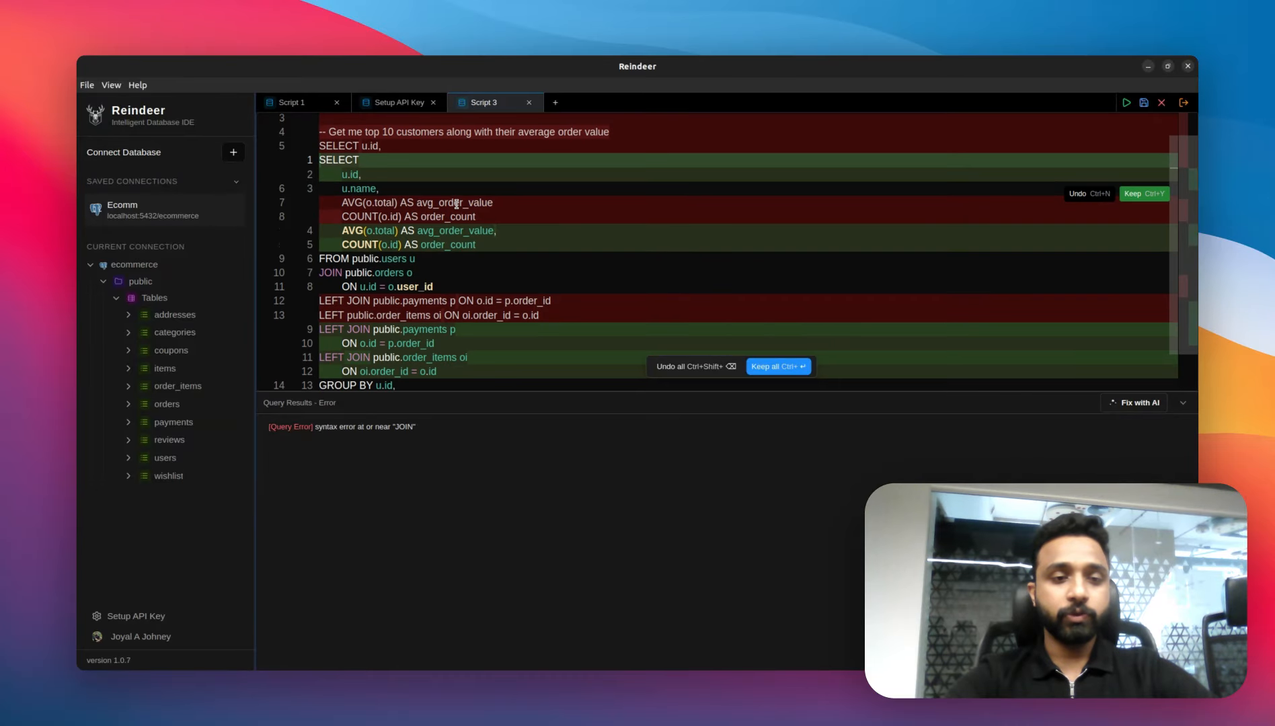
pyautogui.scroll(-1, 508, 252)
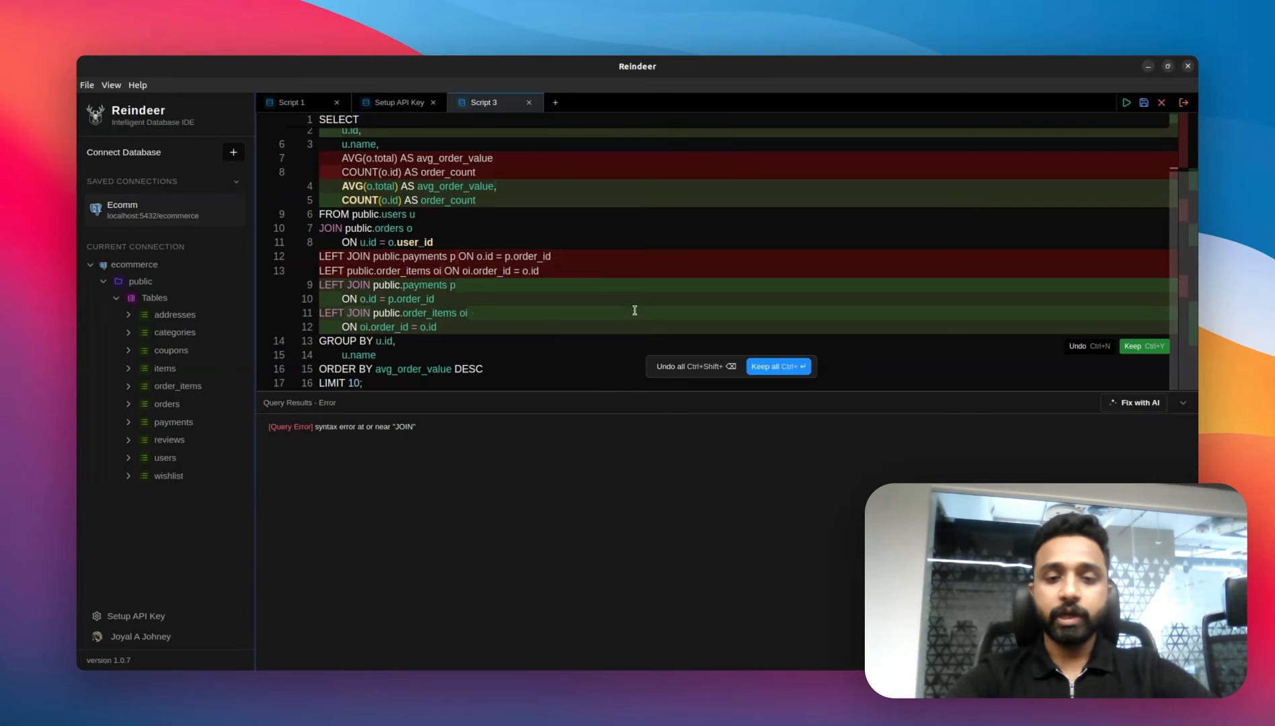
pyautogui.click(767, 367)
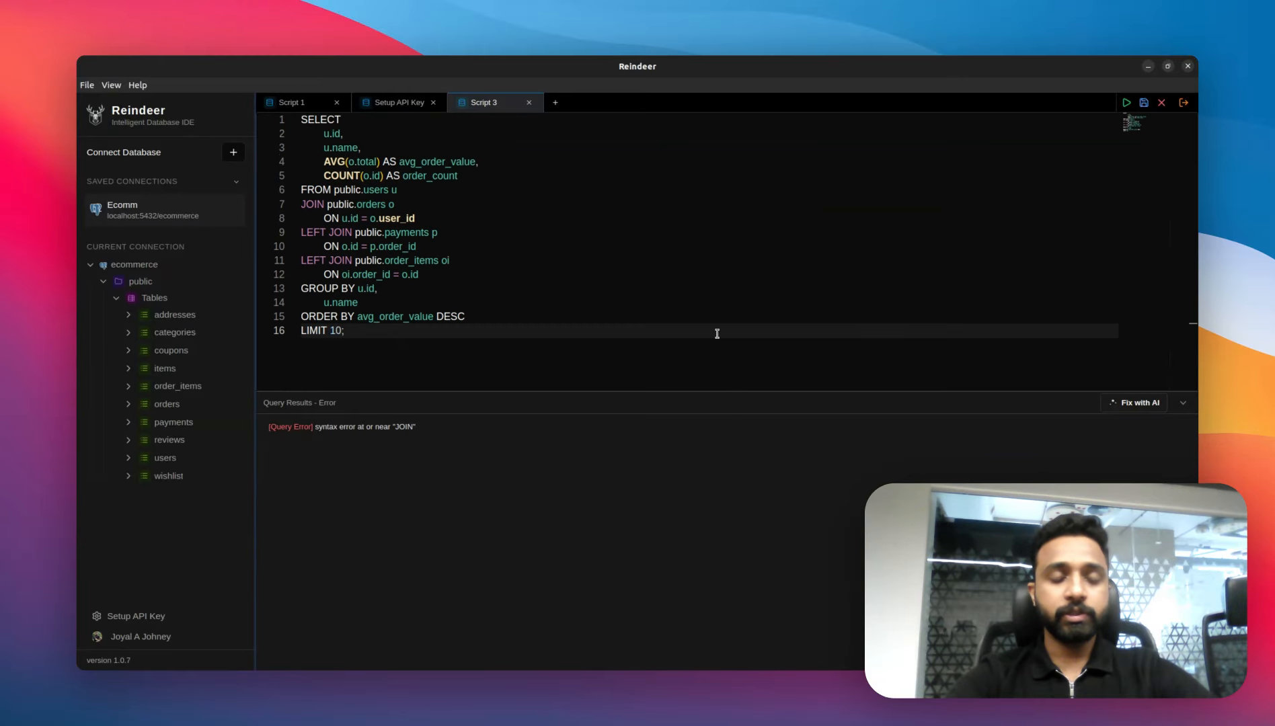
pyautogui.click(534, 233)
pyautogui.hotkey('ctrl', 'Return')
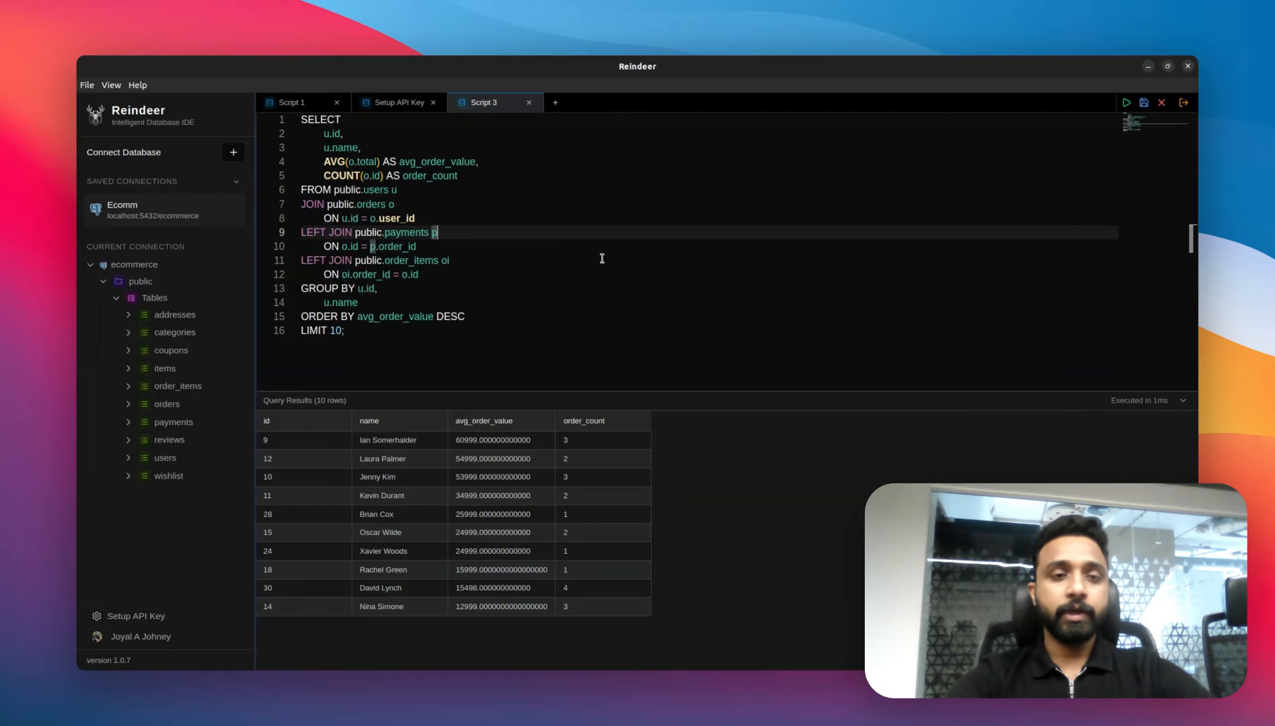
# Step: Open a new script tab and bring up the inline AI edit prompt
pyautogui.click(555, 102)
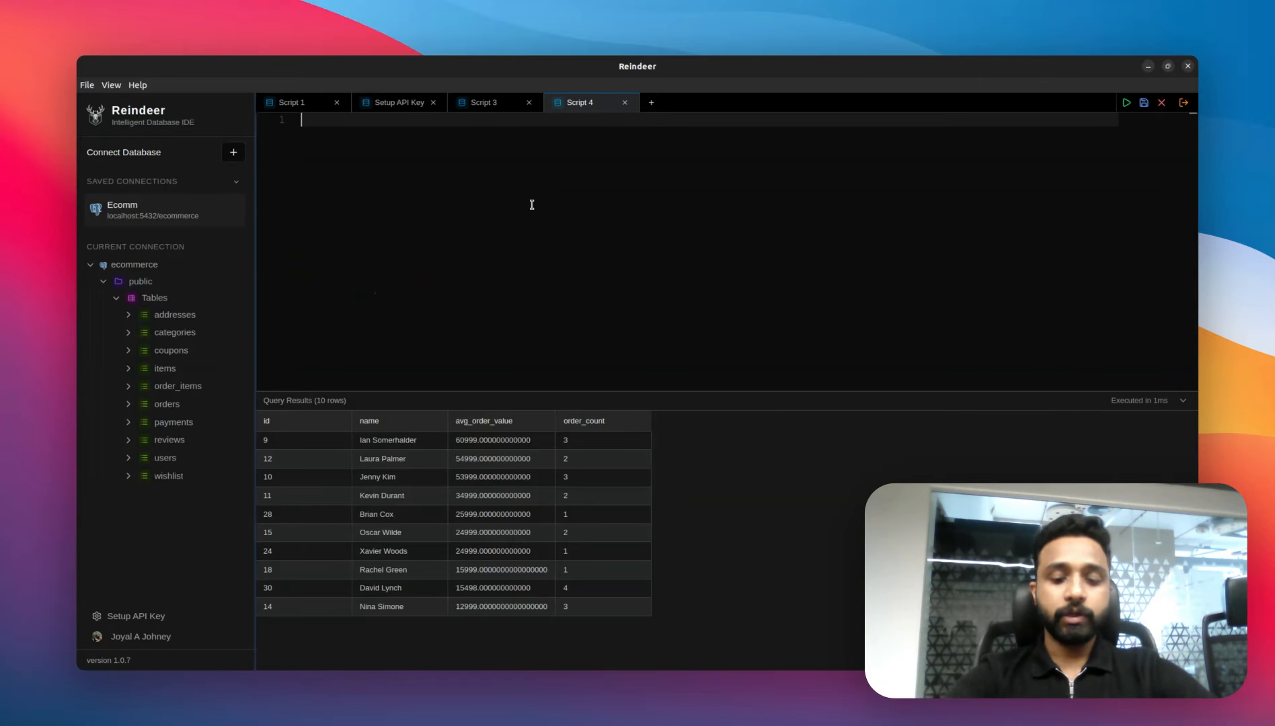
pyautogui.press('Return')
pyautogui.press('Return')
pyautogui.hotkey('ctrl', 'k')
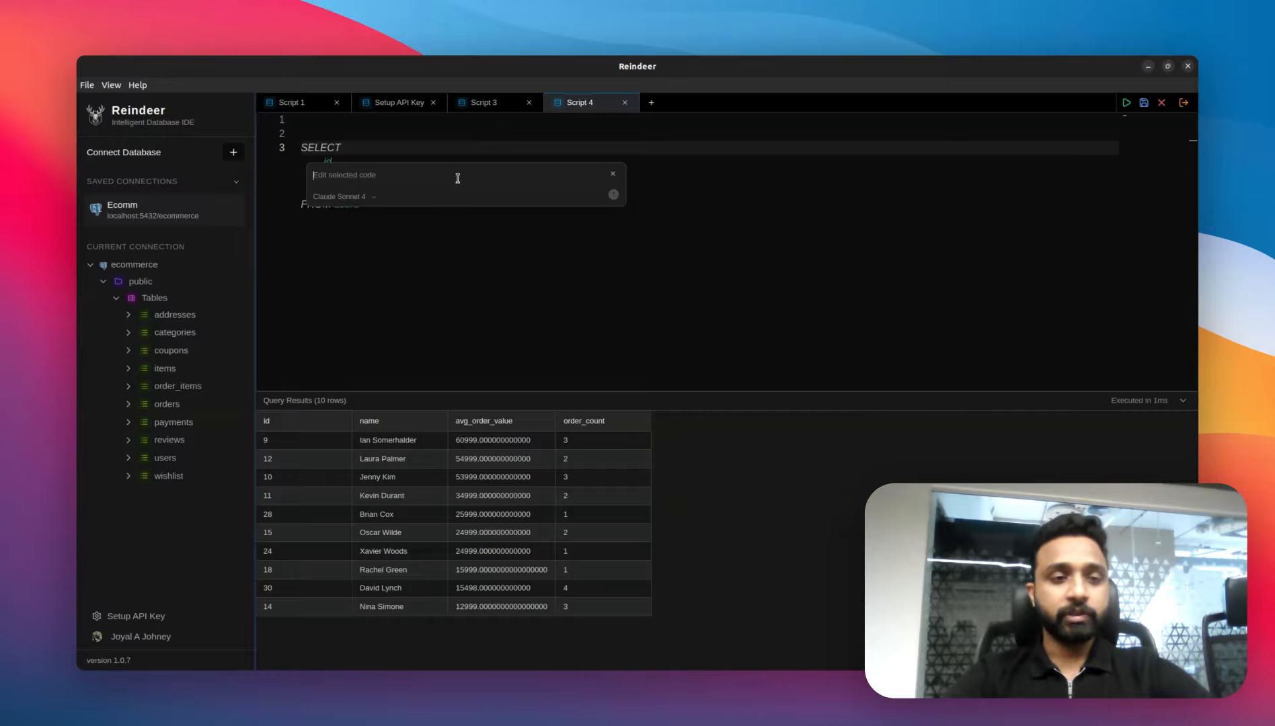
pyautogui.press('Escape')
pyautogui.hotkey('ctrl', 'k')
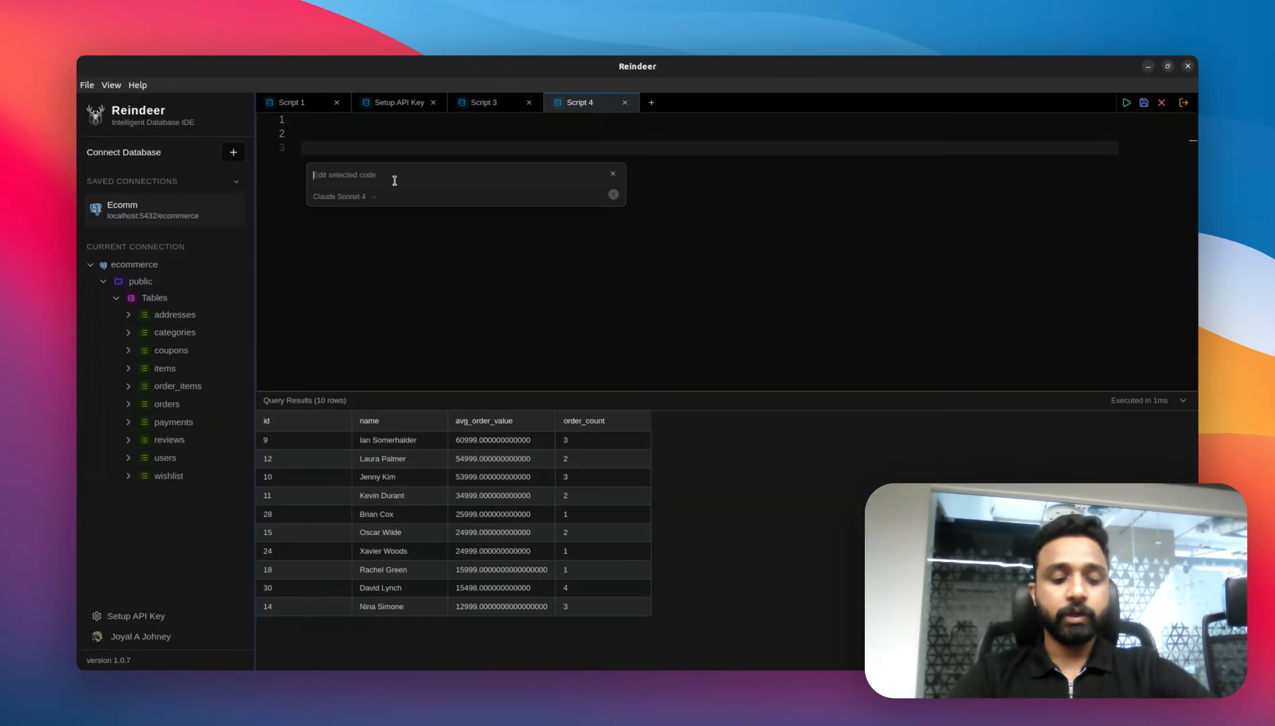
pyautogui.write('Get me')
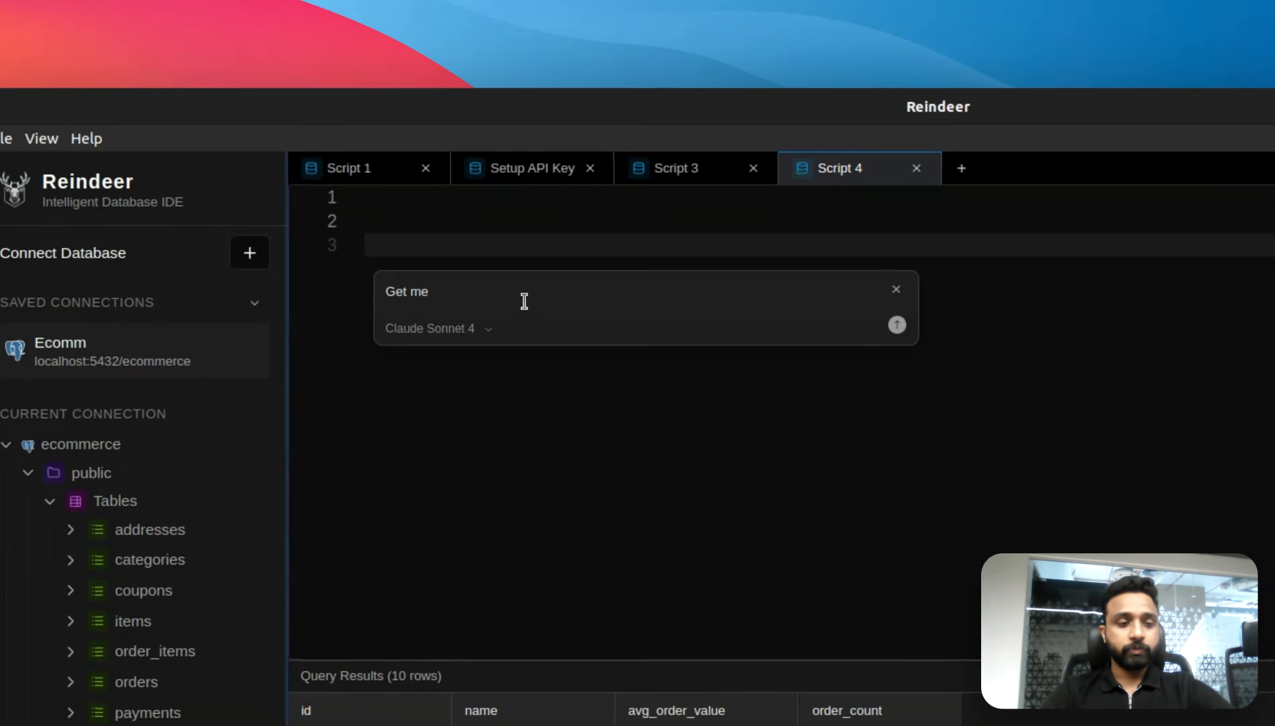
pyautogui.press('BackSpace')
pyautogui.press('BackSpace')
pyautogui.press('BackSpace')
pyautogui.write('me')
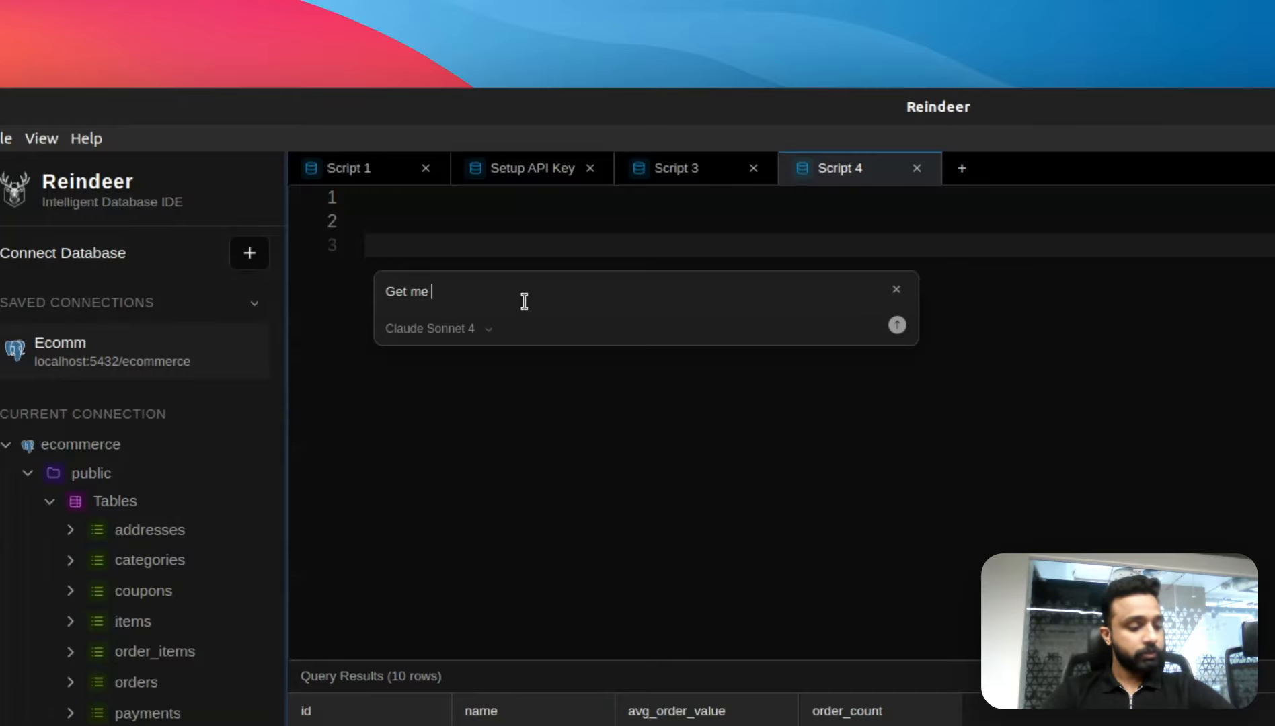
pyautogui.write(' users who have')
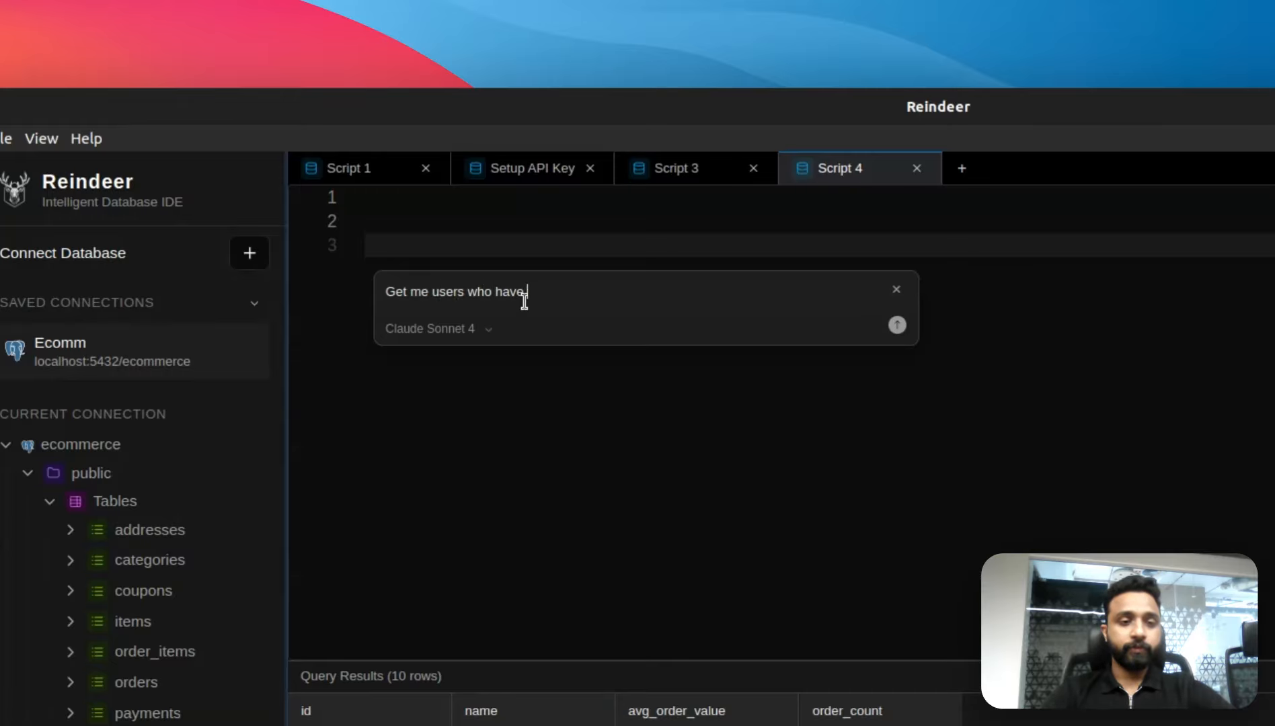
pyautogui.write(' not orderd ')
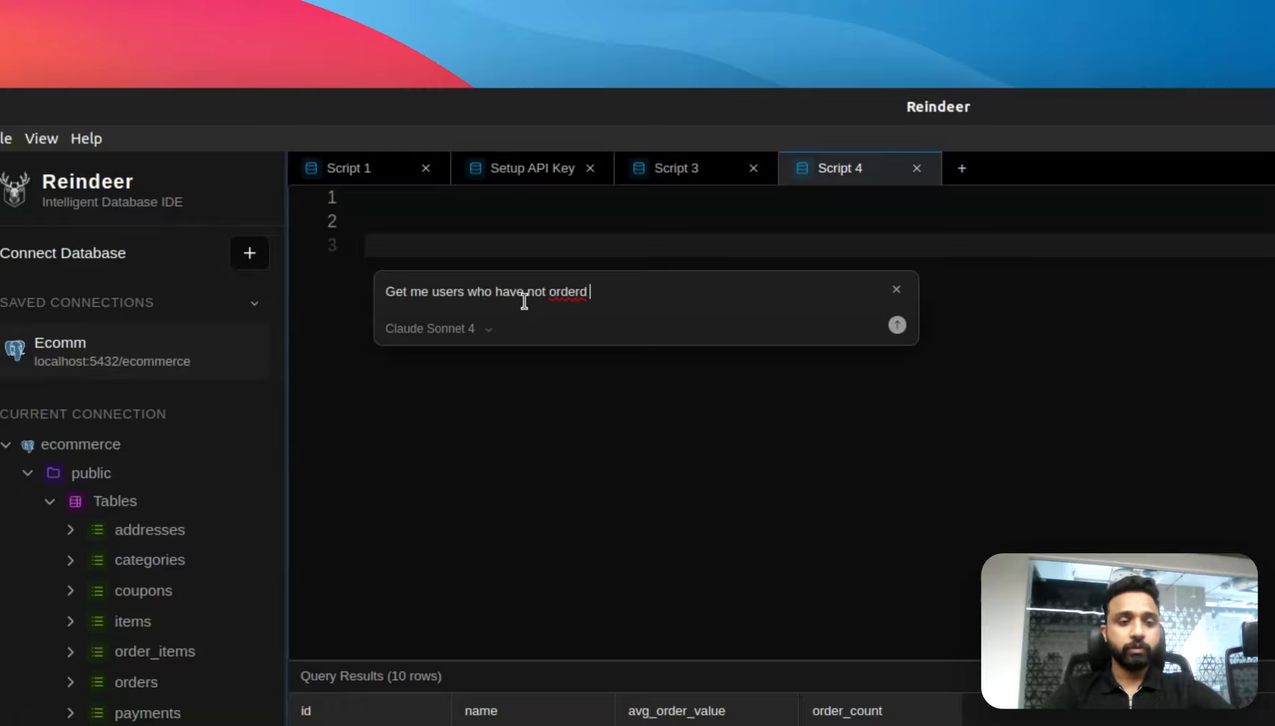
pyautogui.write('in the past w')
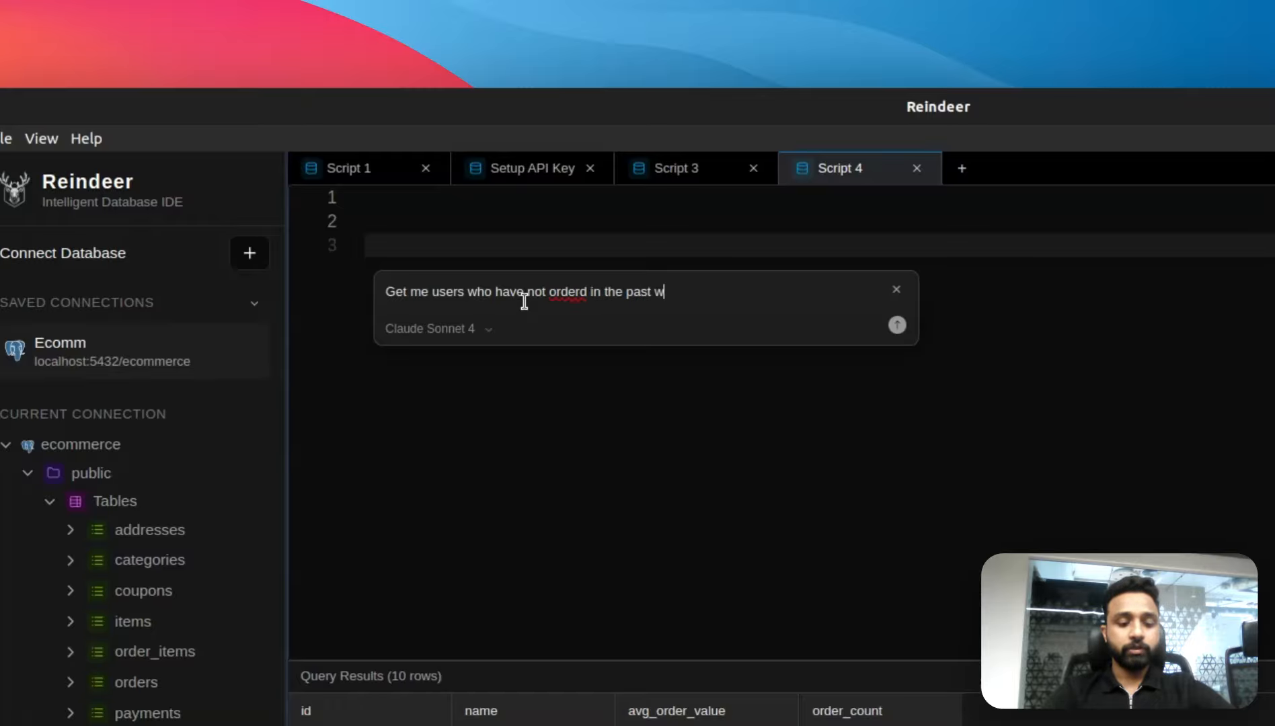
pyautogui.write('eek from @ord')
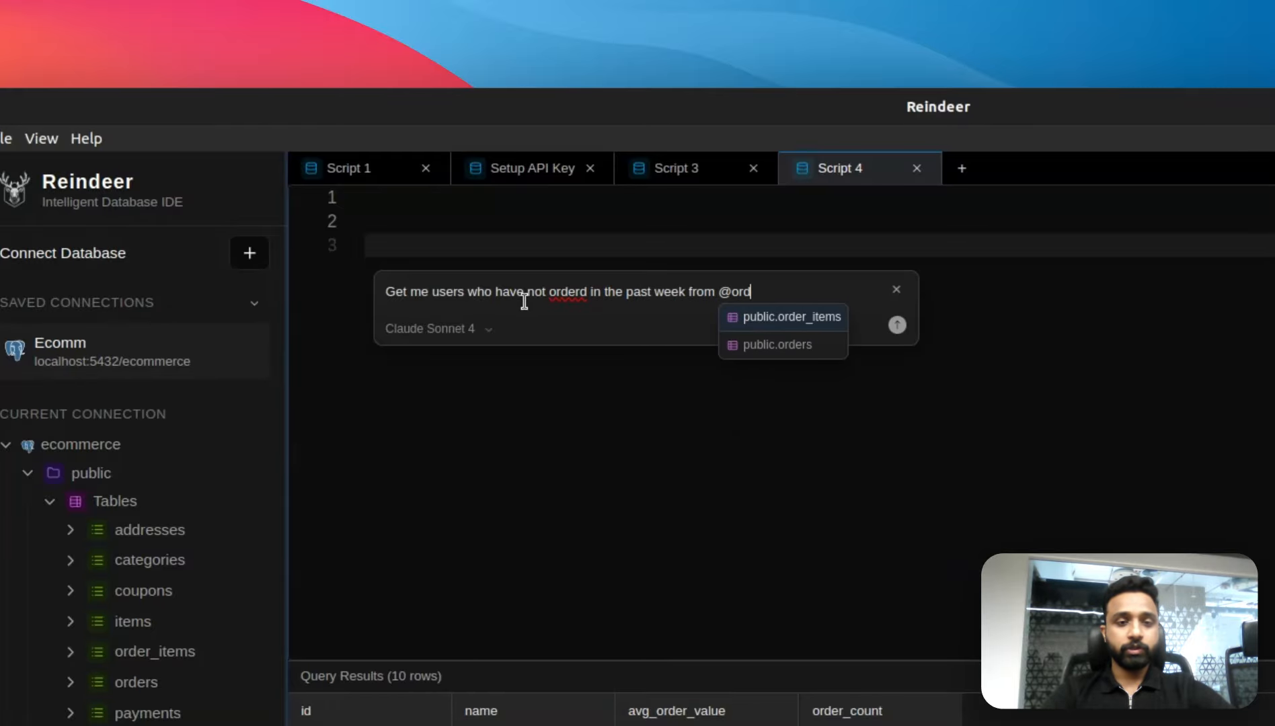
pyautogui.press('Down')
pyautogui.press('Return')
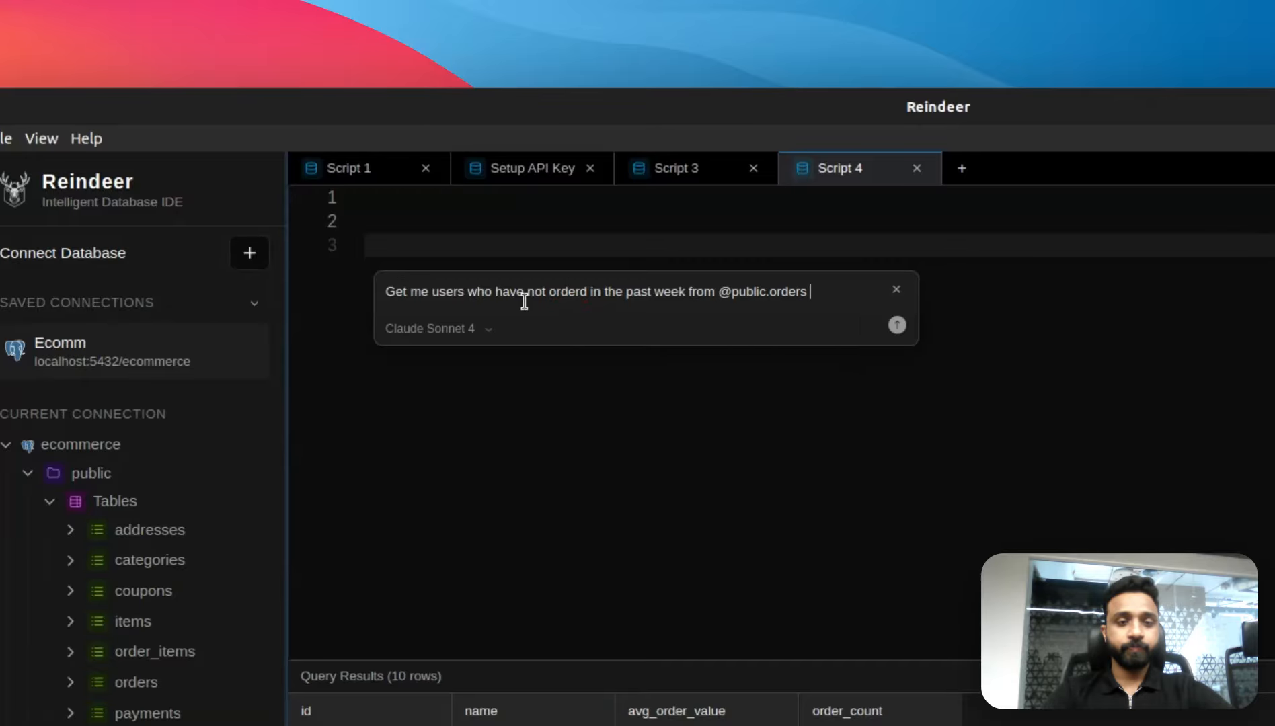
pyautogui.write('along with th')
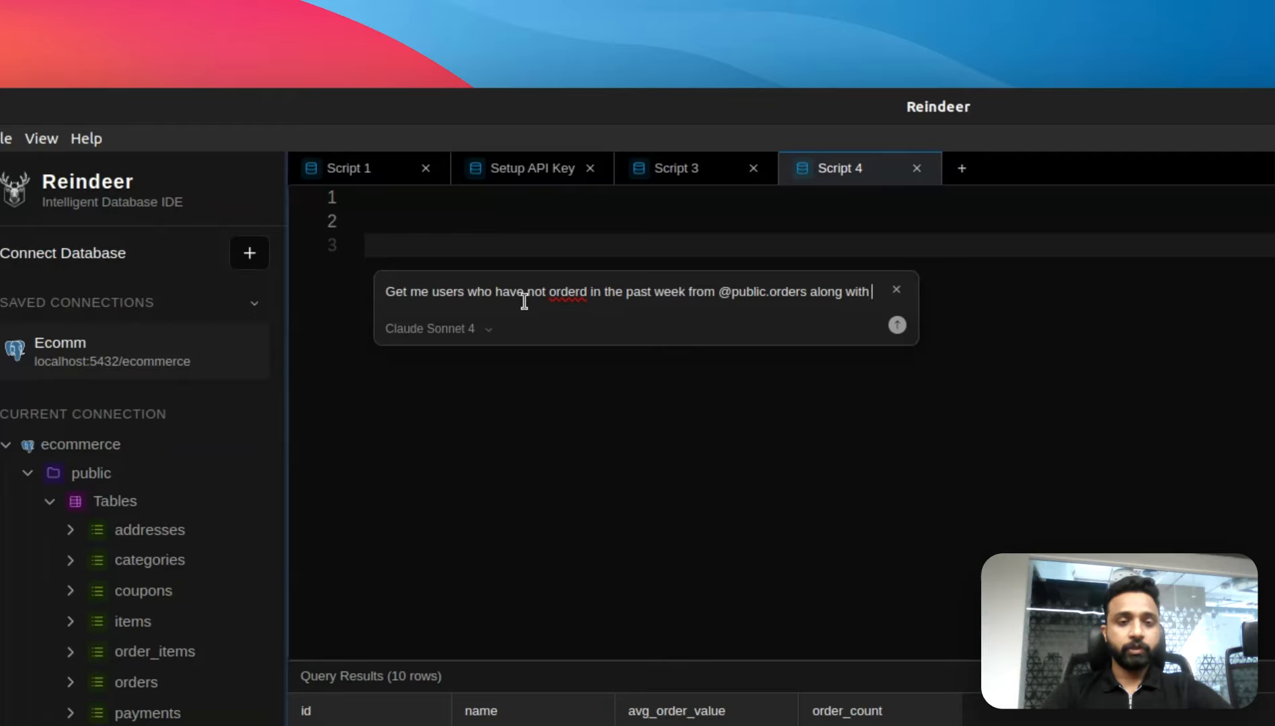
pyautogui.write(' their items f')
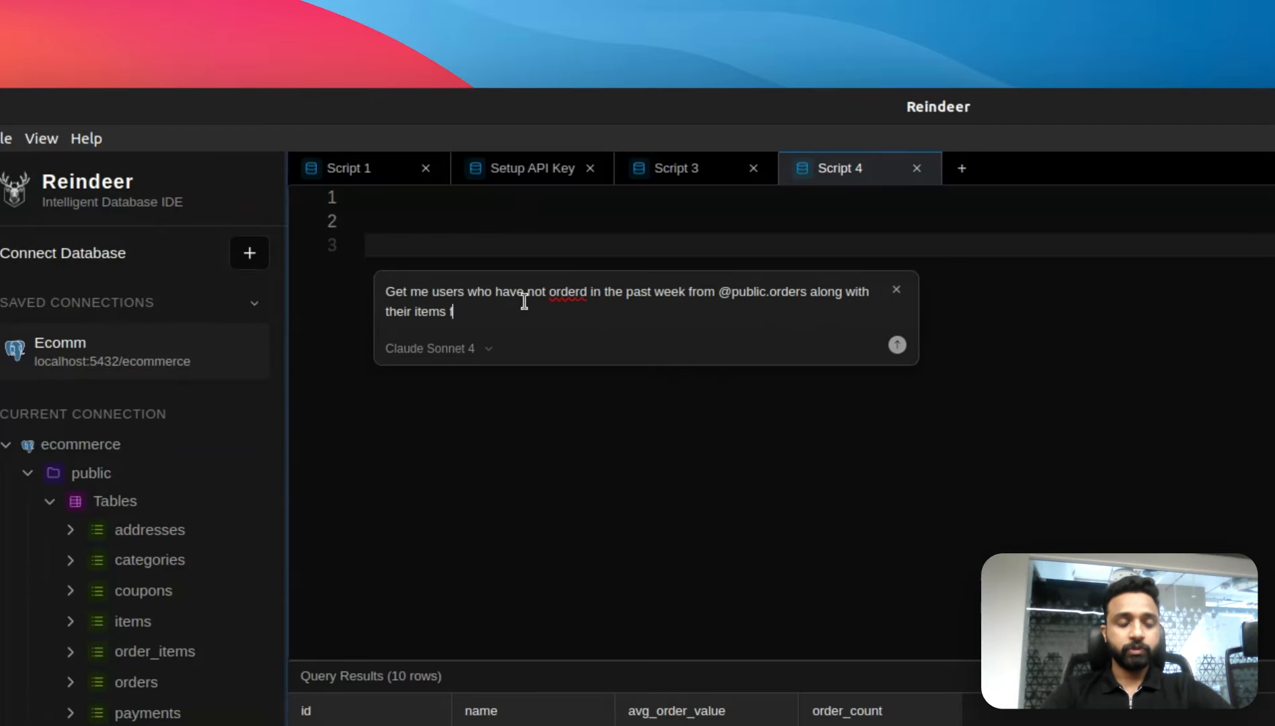
pyautogui.write('rom the wishlist @')
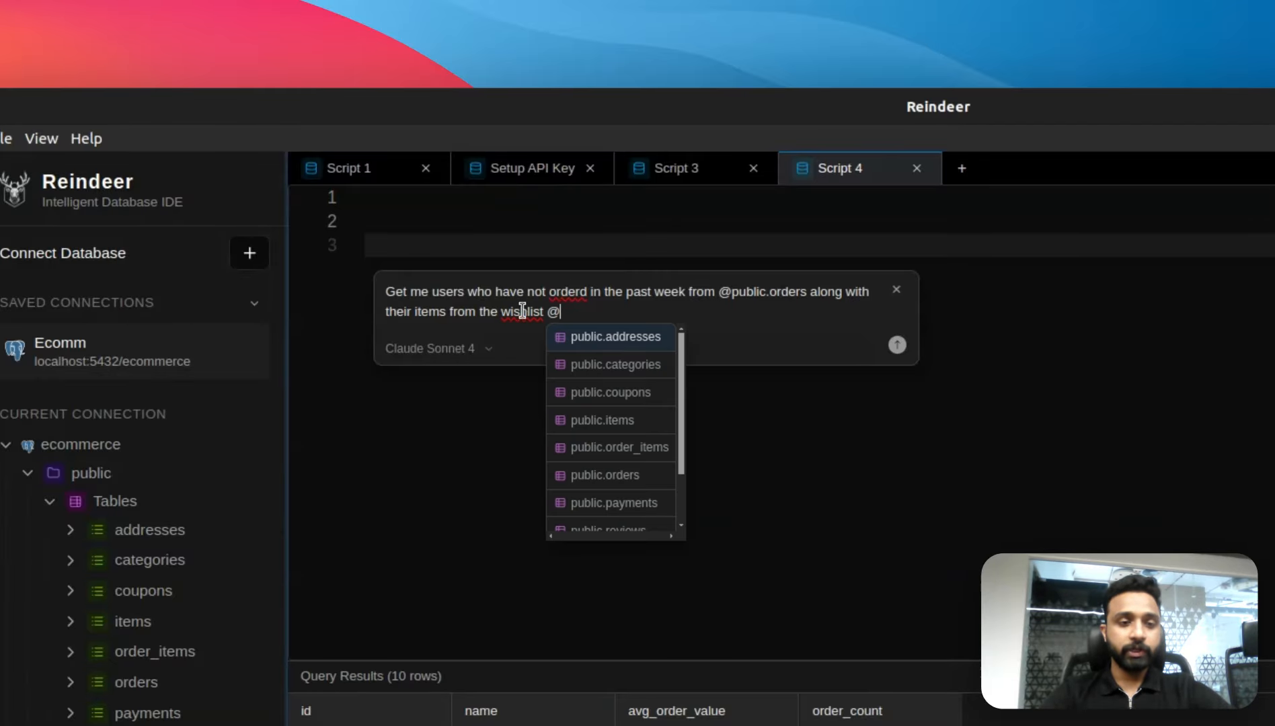
pyautogui.write('wis')
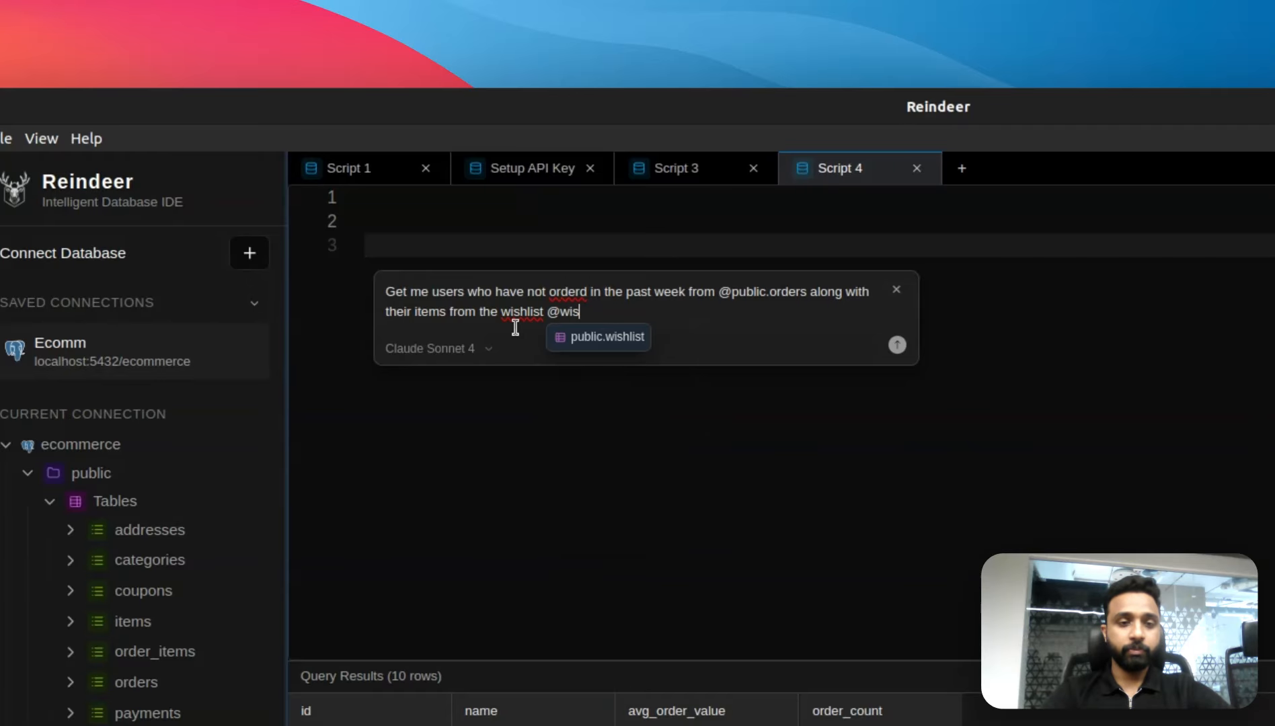
pyautogui.press('Return')
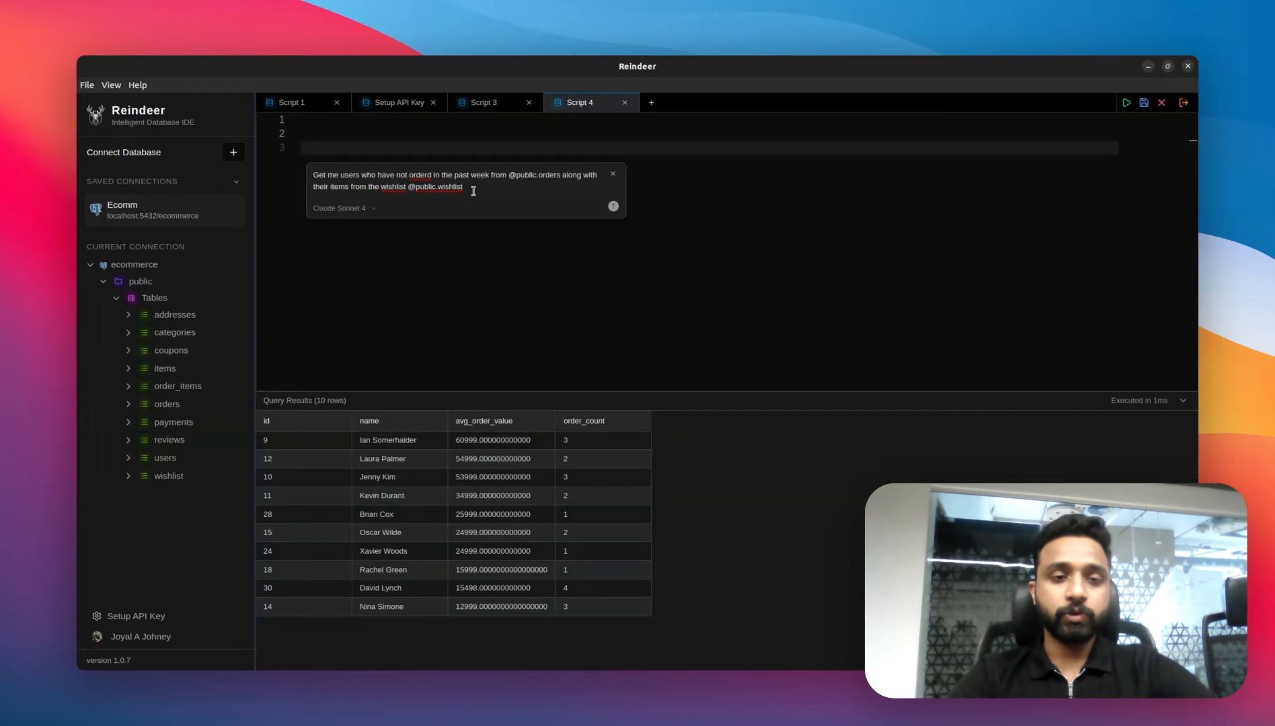
pyautogui.press('Return')
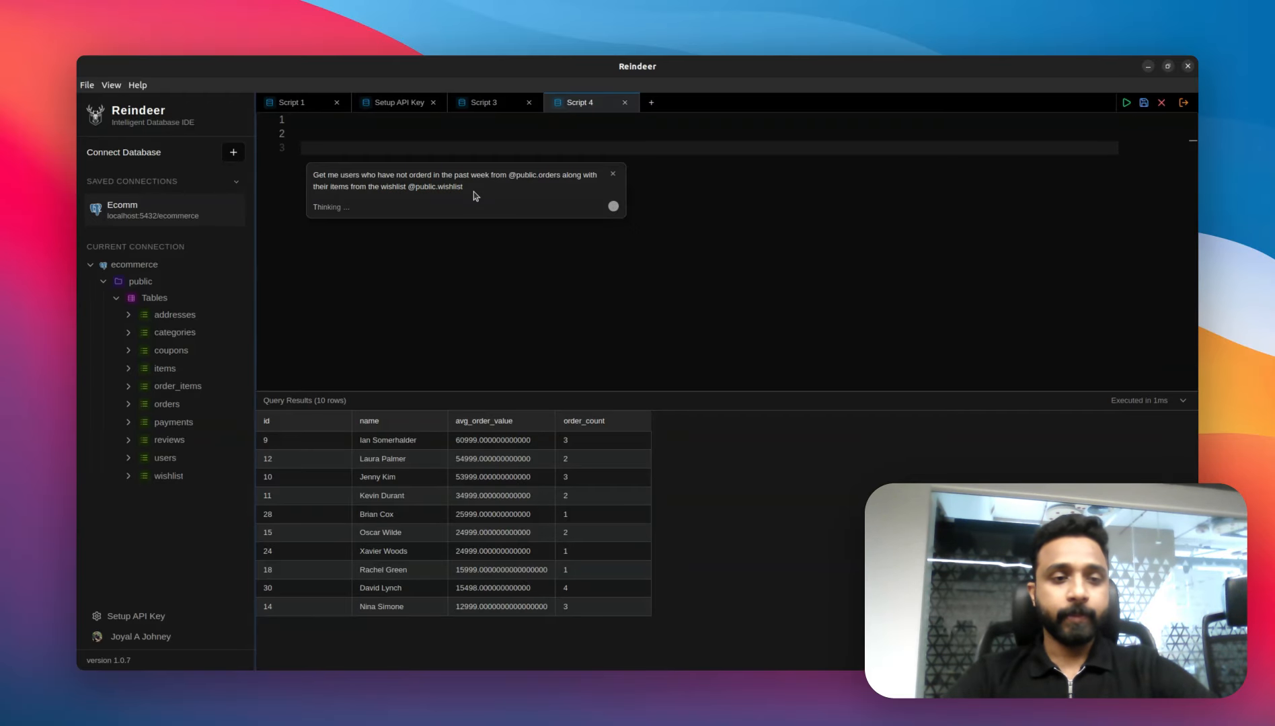
# Step: Keep all of the AI-generated query and run it
pyautogui.scroll(-1, 473, 191)
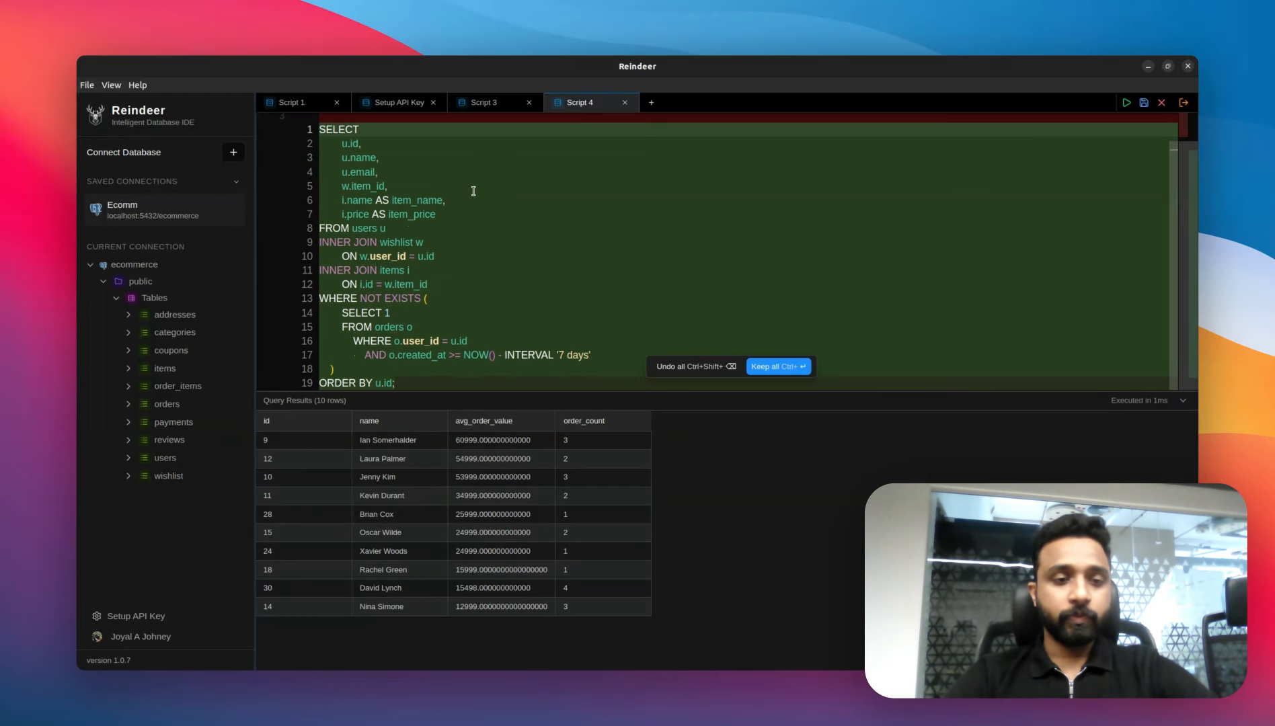
pyautogui.click(778, 369)
pyautogui.click(623, 277)
pyautogui.hotkey('ctrl', 'Return')
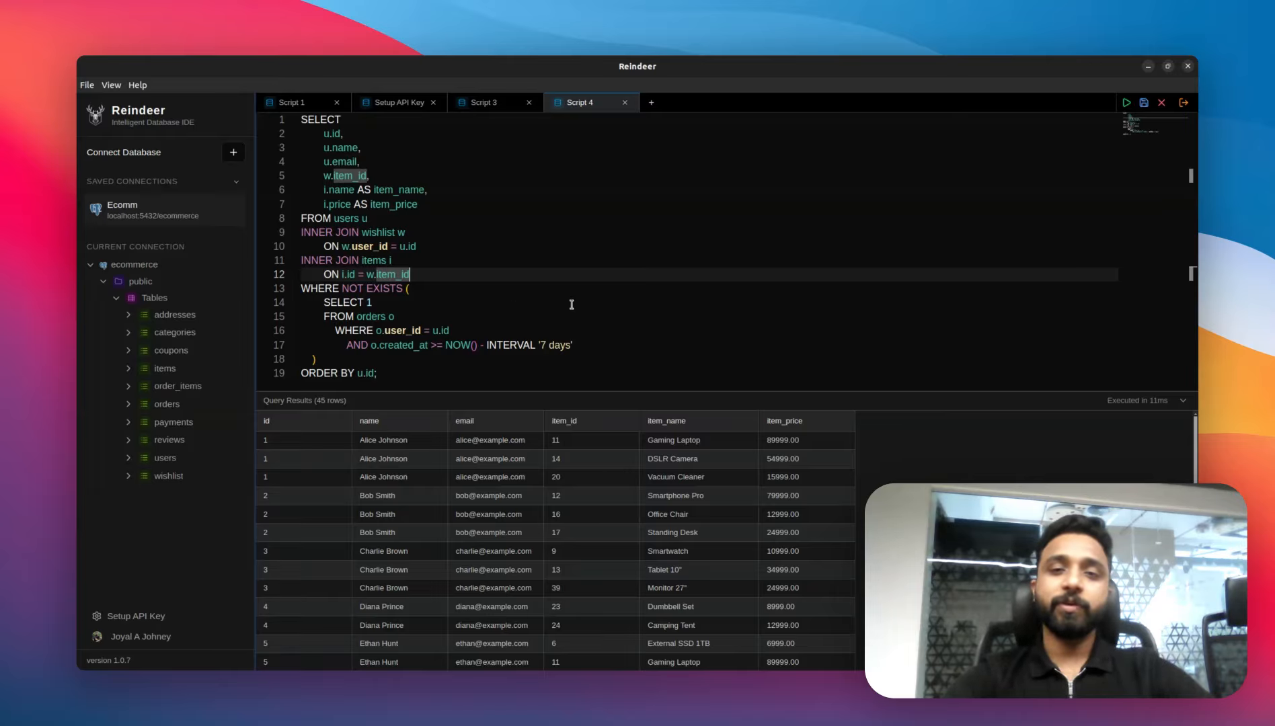
pyautogui.hotkey('alt', 'Tab')
pyautogui.hotkey('alt', 'Tab')
pyautogui.hotkey('alt', 'Tab')
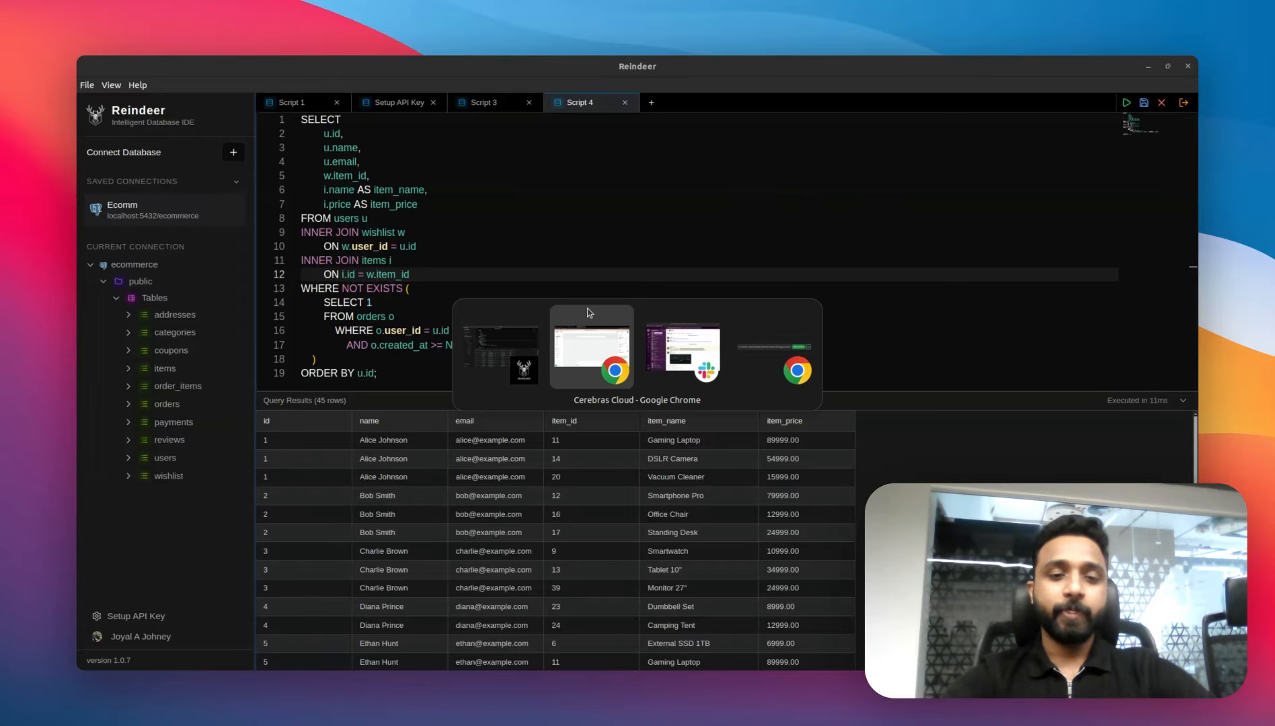
pyautogui.hotkey('alt', 'Tab')
pyautogui.hotkey('alt', 'Tab')
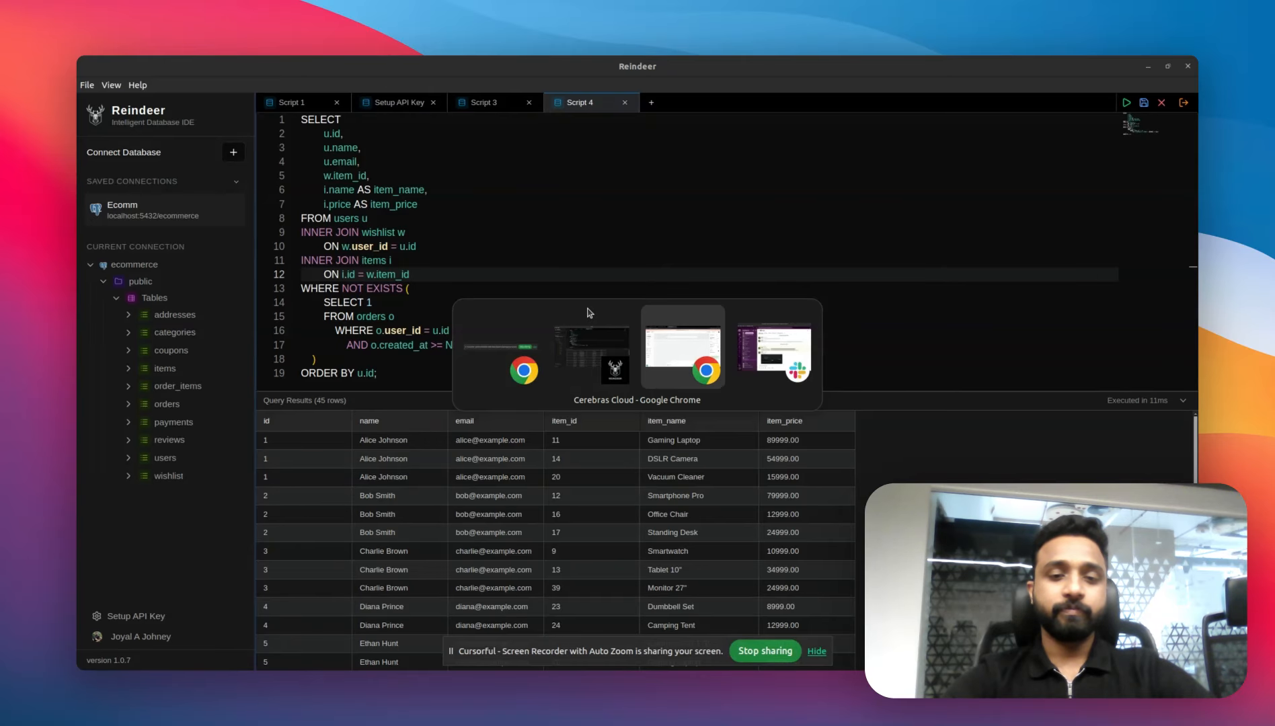